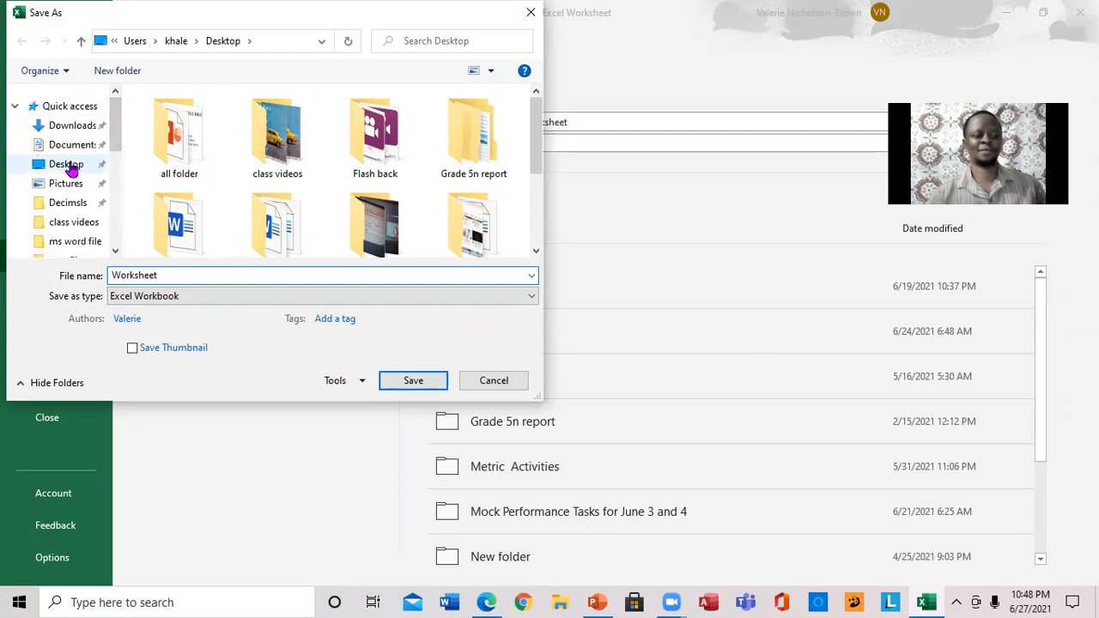
# Save the workbook to the Desktop folder under the name Worksheet
pyautogui.click(409, 384)
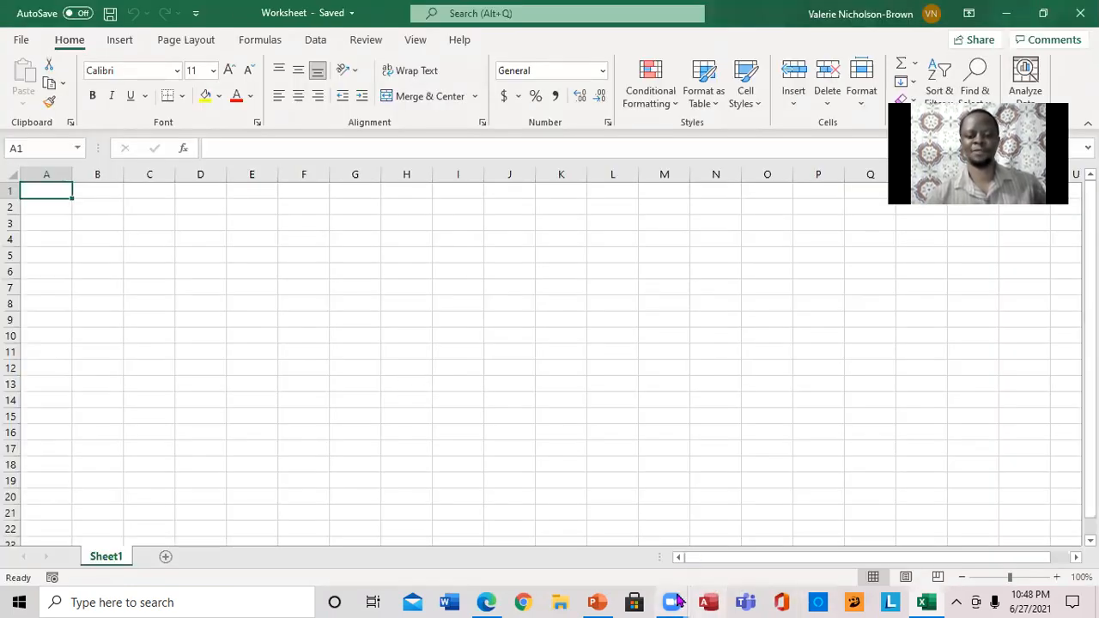
# Check the How to Use Excel topic list in the PowerPoint presentation, and return to the Excel workbook
pyautogui.moveTo(591, 601)
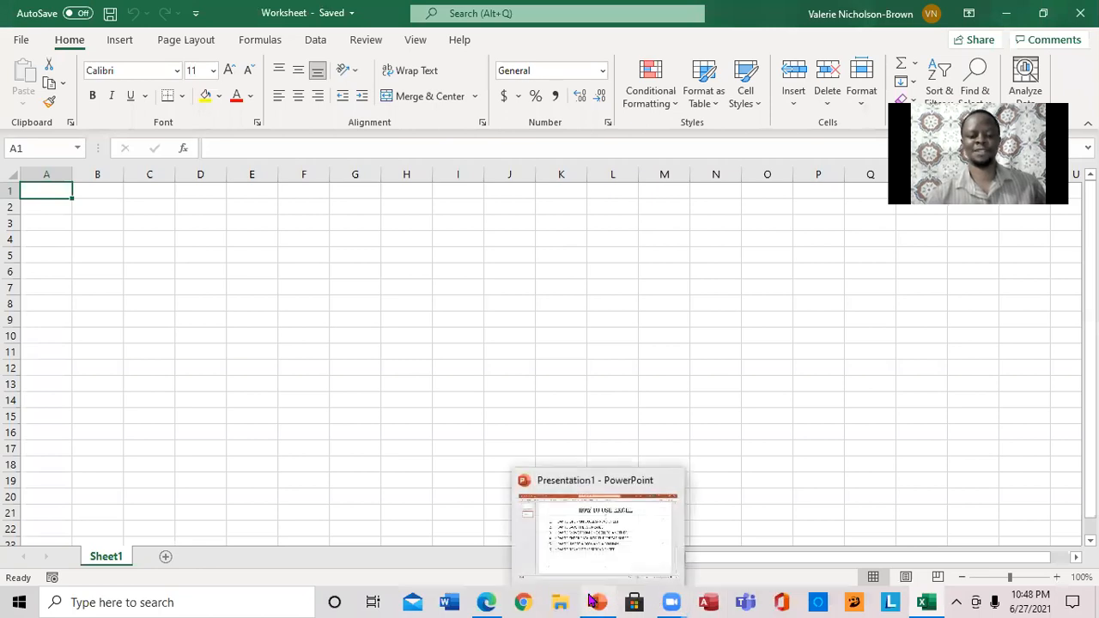
pyautogui.click(596, 548)
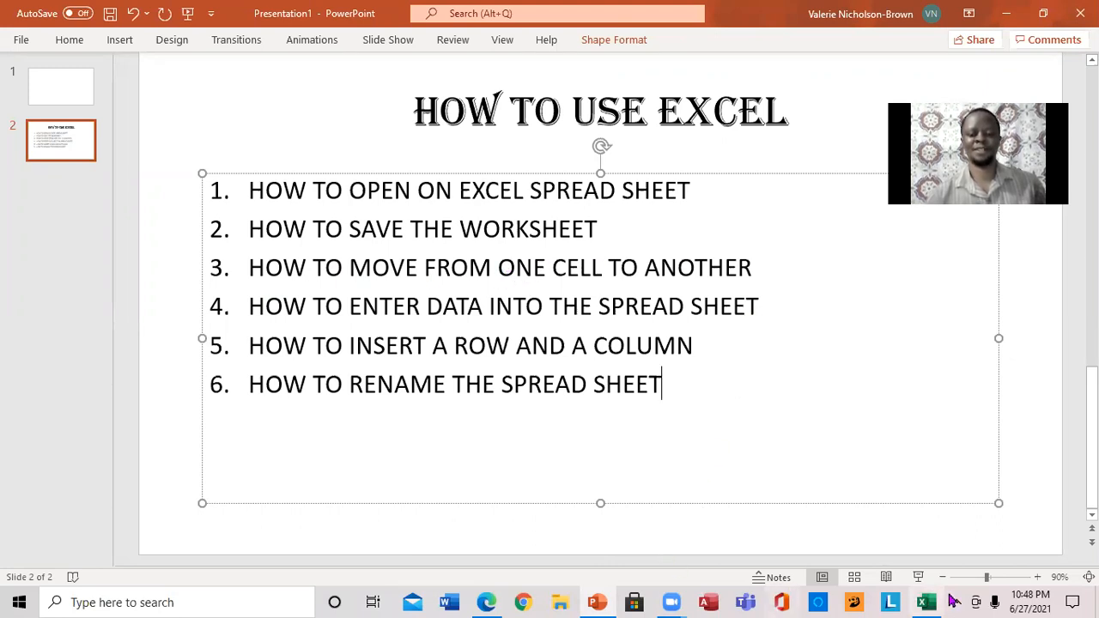
pyautogui.click(928, 601)
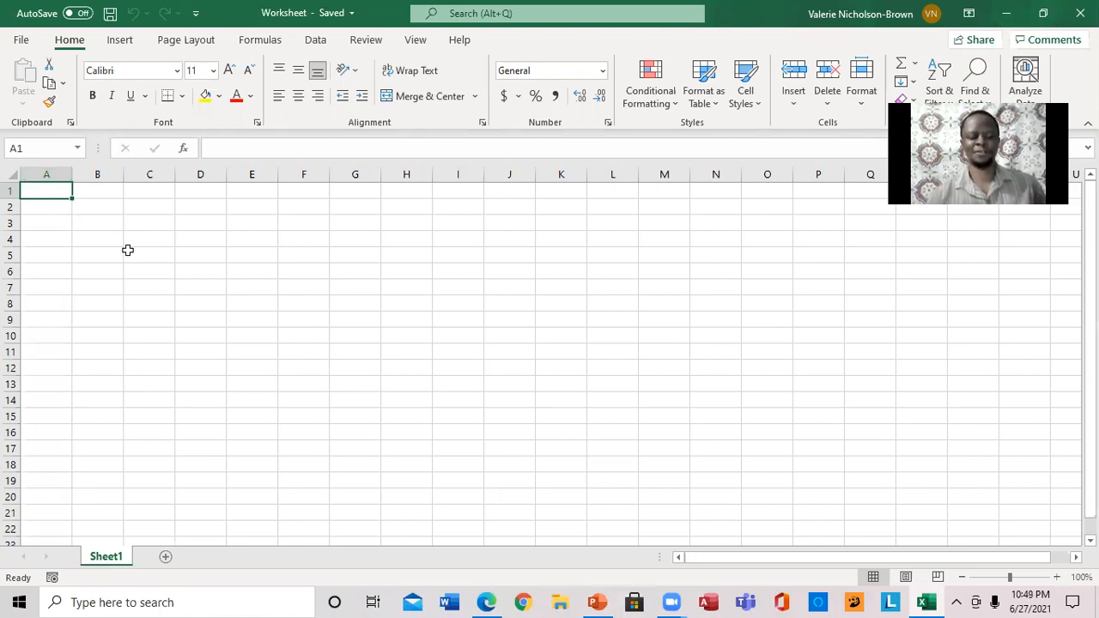
# Move the active cell from A1 across to C1 and down to C3, one cell at a time
pyautogui.press('Right')
pyautogui.press('Right')
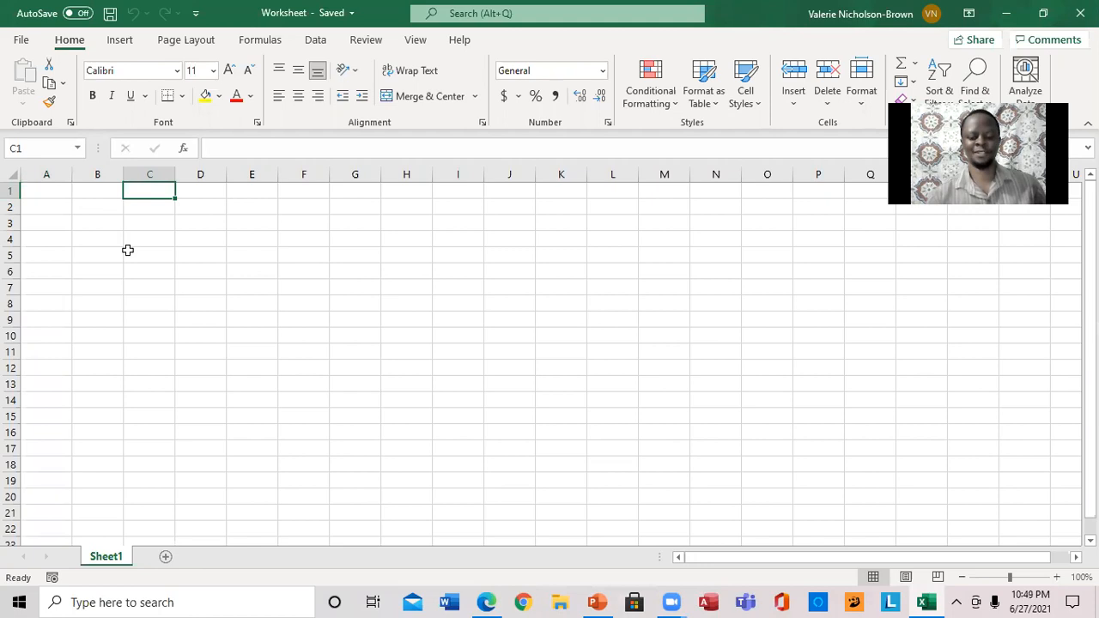
pyautogui.press('Down')
pyautogui.press('Down')
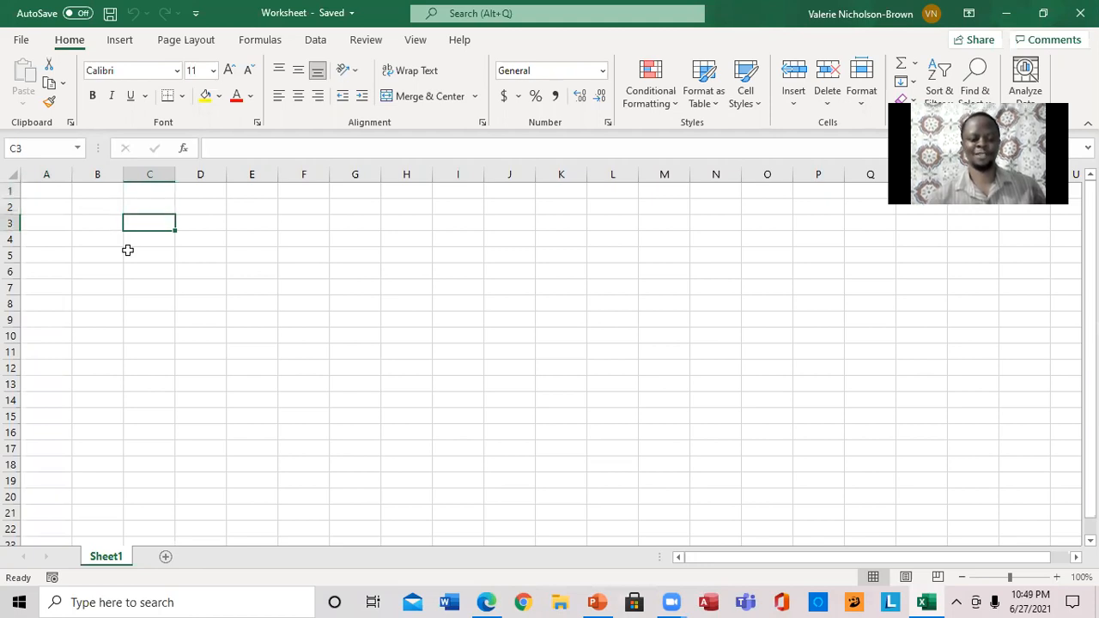
# Jump directly between separate cells, selecting F3, D6, C3, E2, E5, G3 and finally A10
pyautogui.click(301, 218)
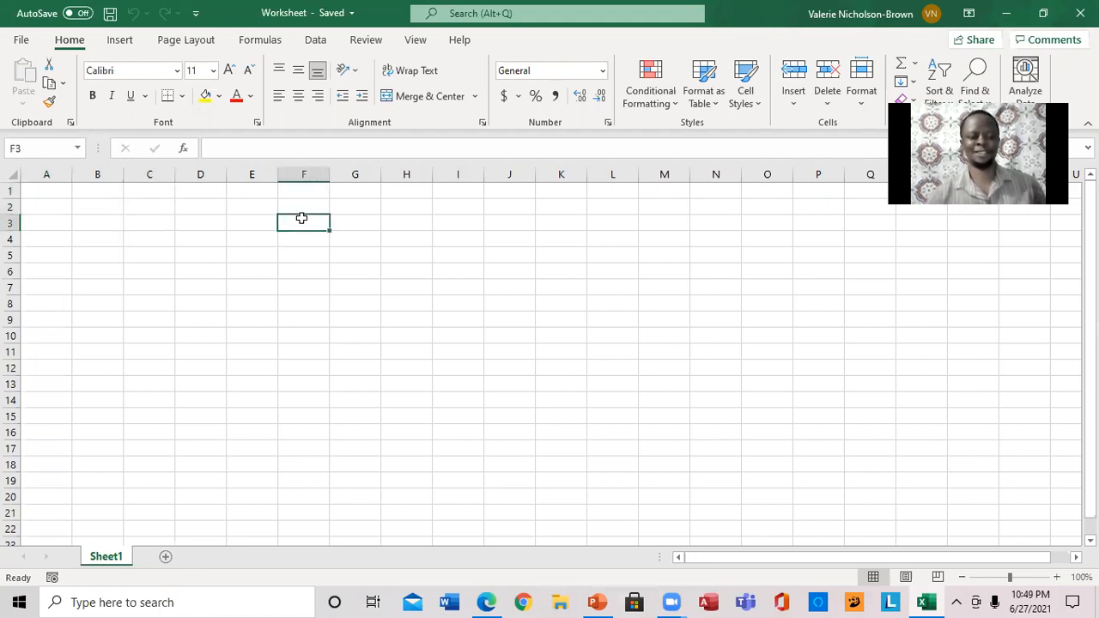
pyautogui.click(196, 271)
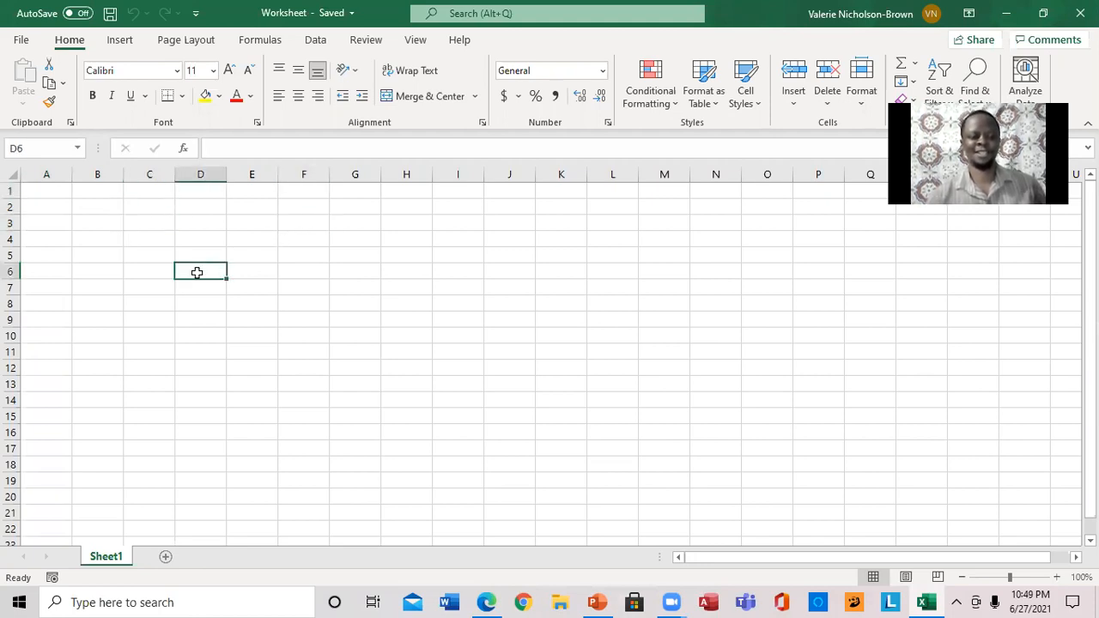
pyautogui.click(153, 220)
pyautogui.click(247, 210)
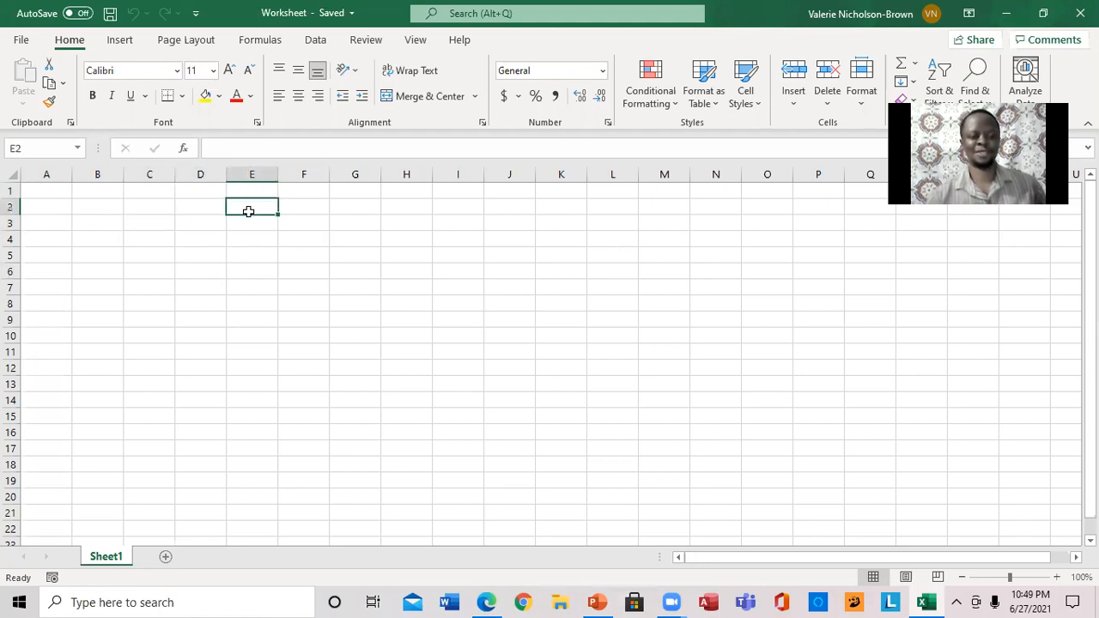
pyautogui.click(242, 251)
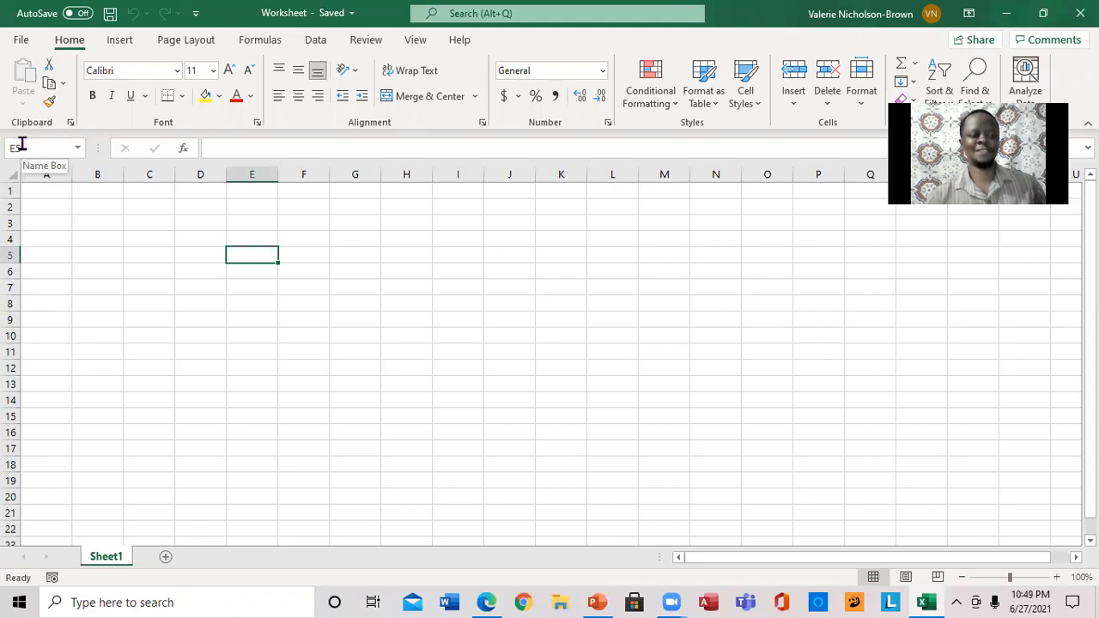
pyautogui.click(355, 222)
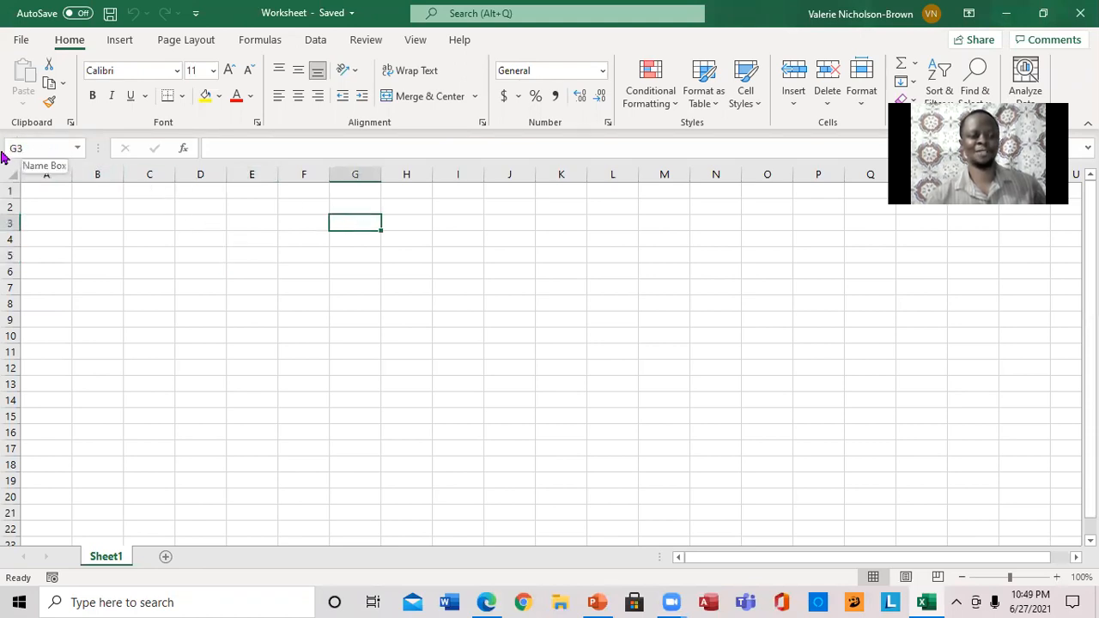
pyautogui.click(53, 330)
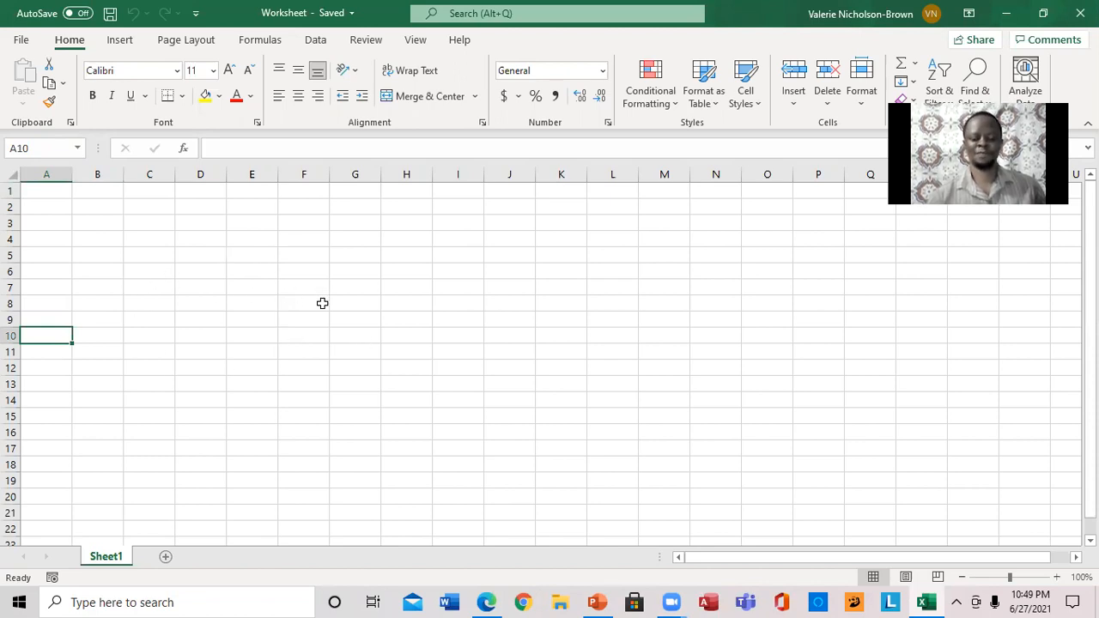
# Move the active cell one cell at a time in all four directions from A10 to D9 and on to F8
pyautogui.press('Right')
pyautogui.press('Right')
pyautogui.press('Right')
pyautogui.press('Up')
pyautogui.press('Up')
pyautogui.press('Up')
pyautogui.press('Down')
pyautogui.press('Right')
pyautogui.press('Left')
pyautogui.press('Down')
pyautogui.press('Down')
pyautogui.press('Up')
pyautogui.press('Up')
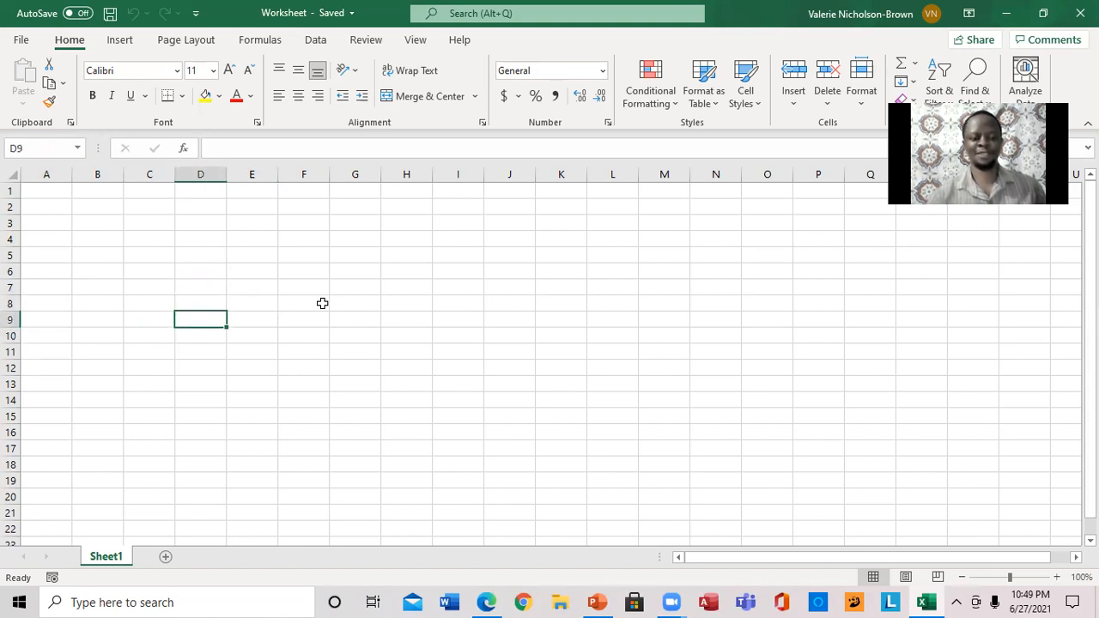
pyautogui.press('Right')
pyautogui.press('Right')
pyautogui.press('Right')
pyautogui.press('Right')
pyautogui.press('Up')
pyautogui.press('Down')
pyautogui.press('Left')
pyautogui.press('Left')
pyautogui.press('Up')
pyautogui.press('Down')
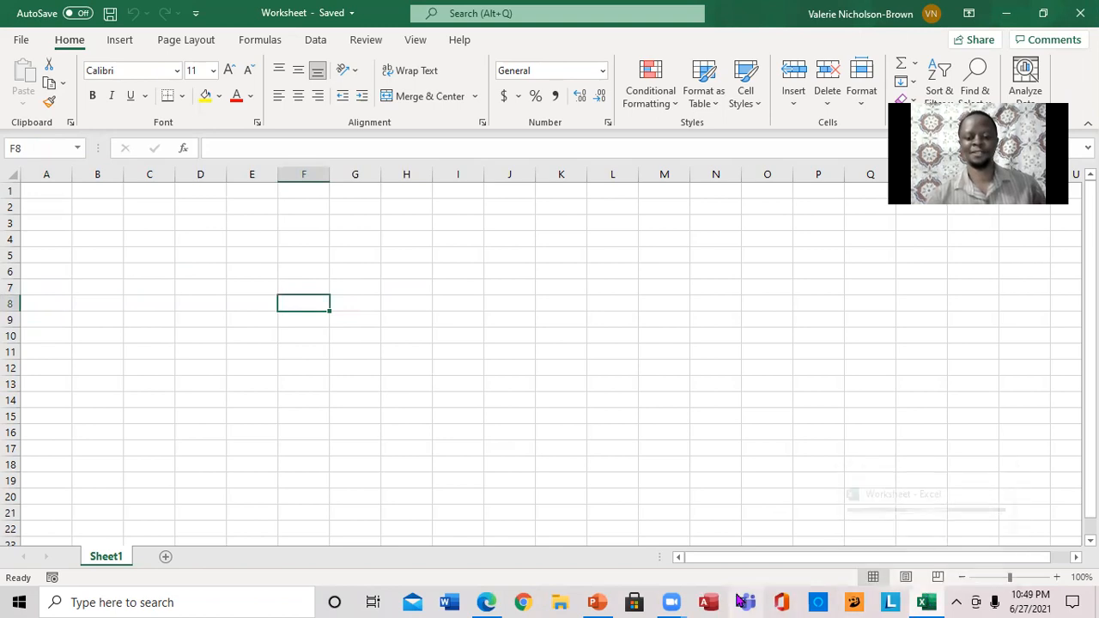
# Look up the next topic, entering data, in the PowerPoint list and switch back to Excel
pyautogui.click(591, 569)
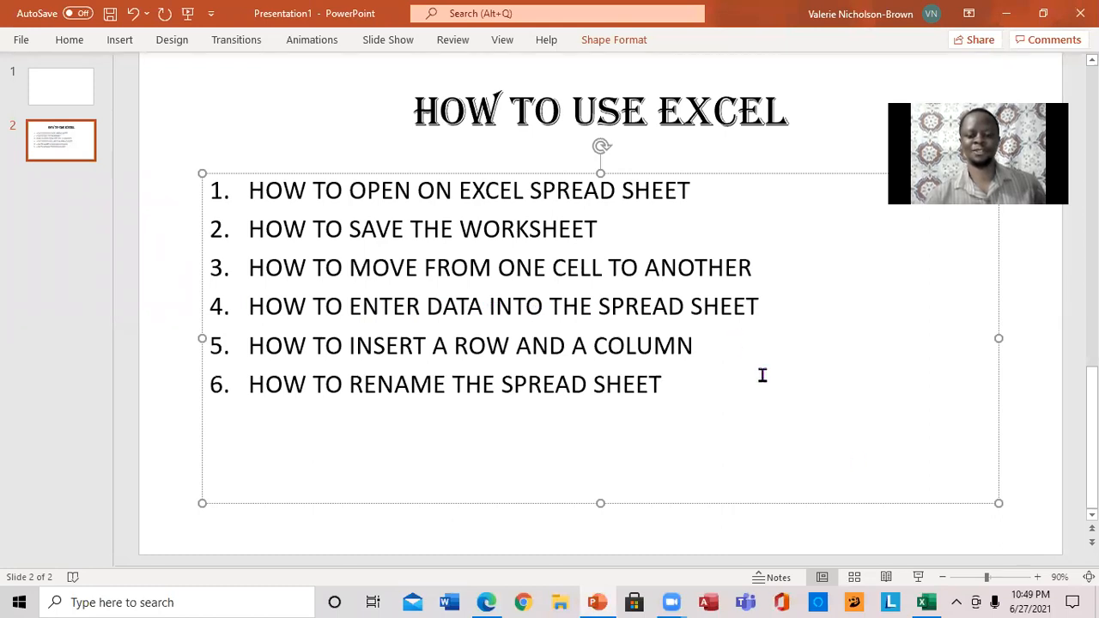
pyautogui.click(928, 602)
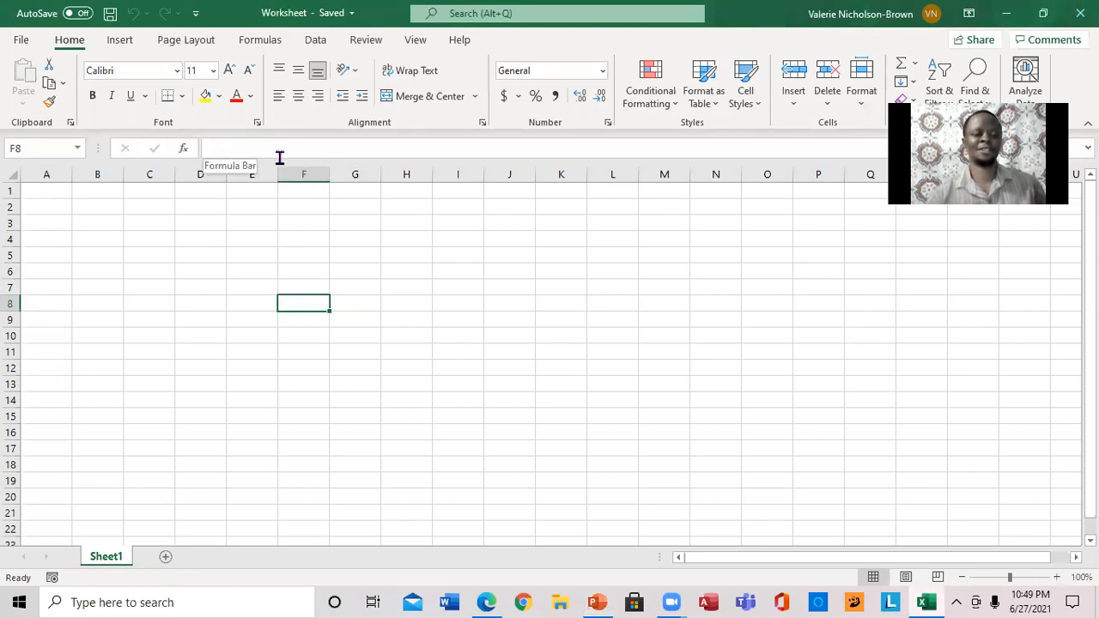
# Enter the item names Rice, Sugar and Milk in cells A2, A3 and A4
pyautogui.click(59, 208)
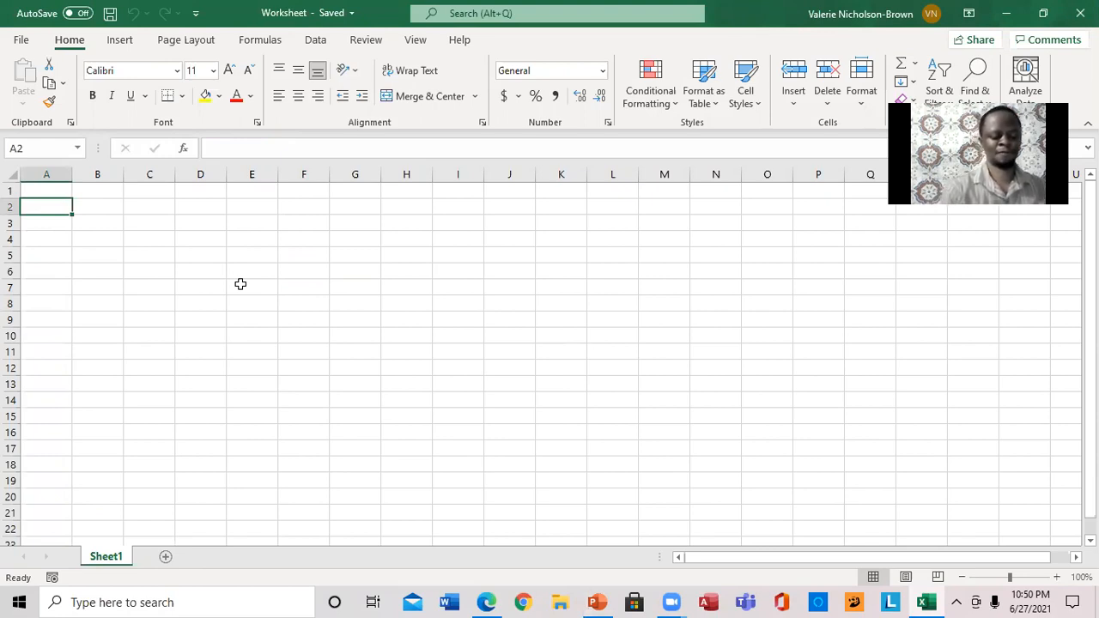
pyautogui.write('r')
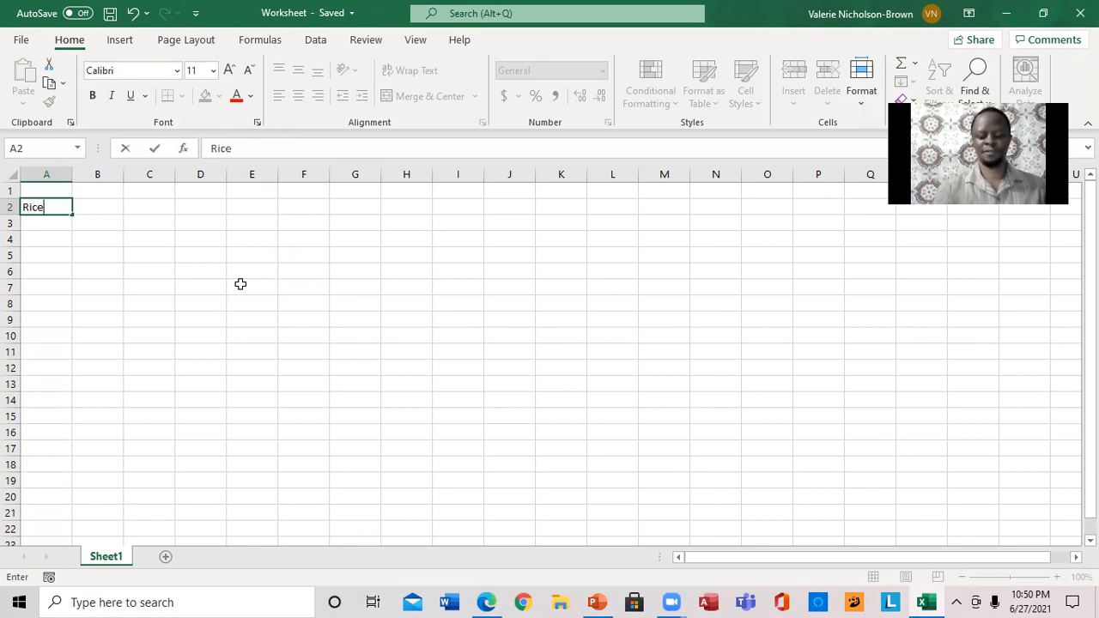
pyautogui.press('Return')
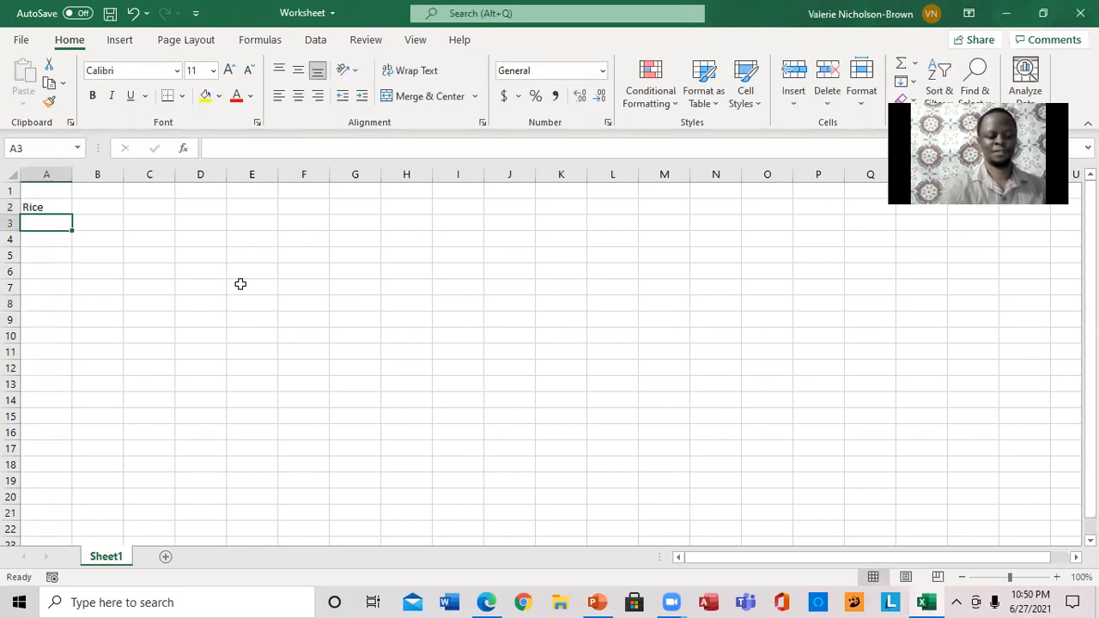
pyautogui.write('Sugar')
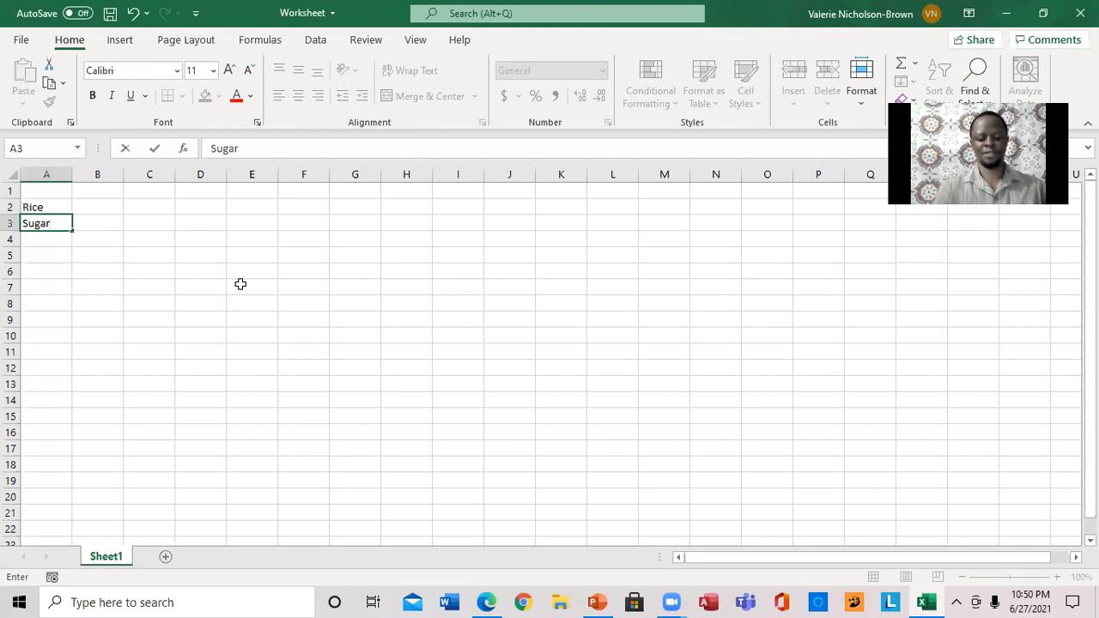
pyautogui.press('Return')
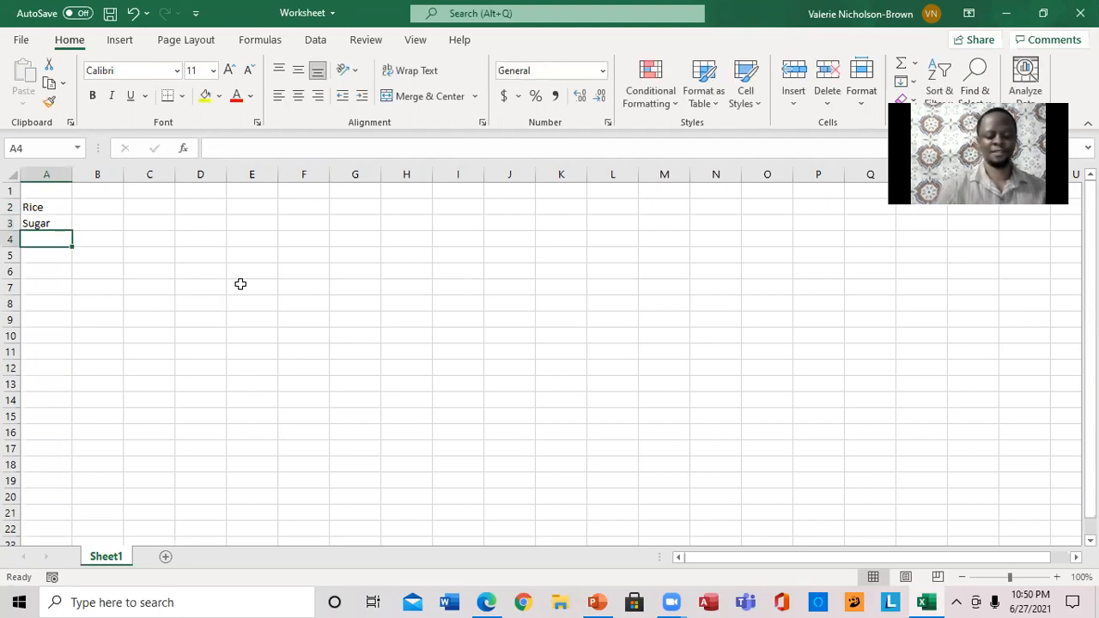
pyautogui.write('Milk')
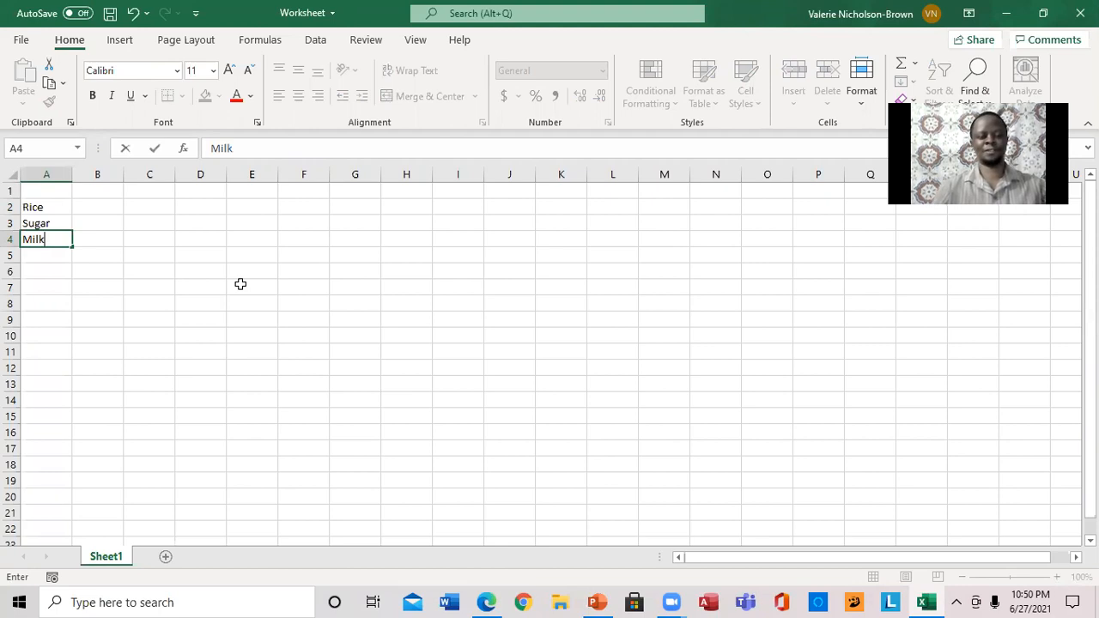
# Fill column B beside the items with 87 for Milk, 45 for Sugar and 65 for Rice
pyautogui.press('Tab')
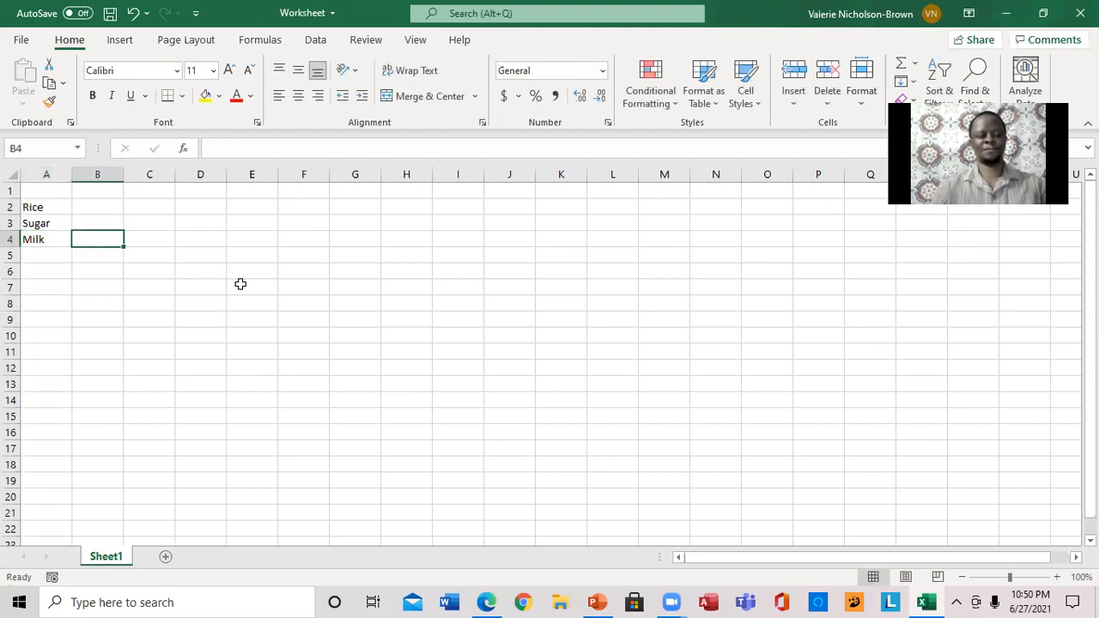
pyautogui.write('87')
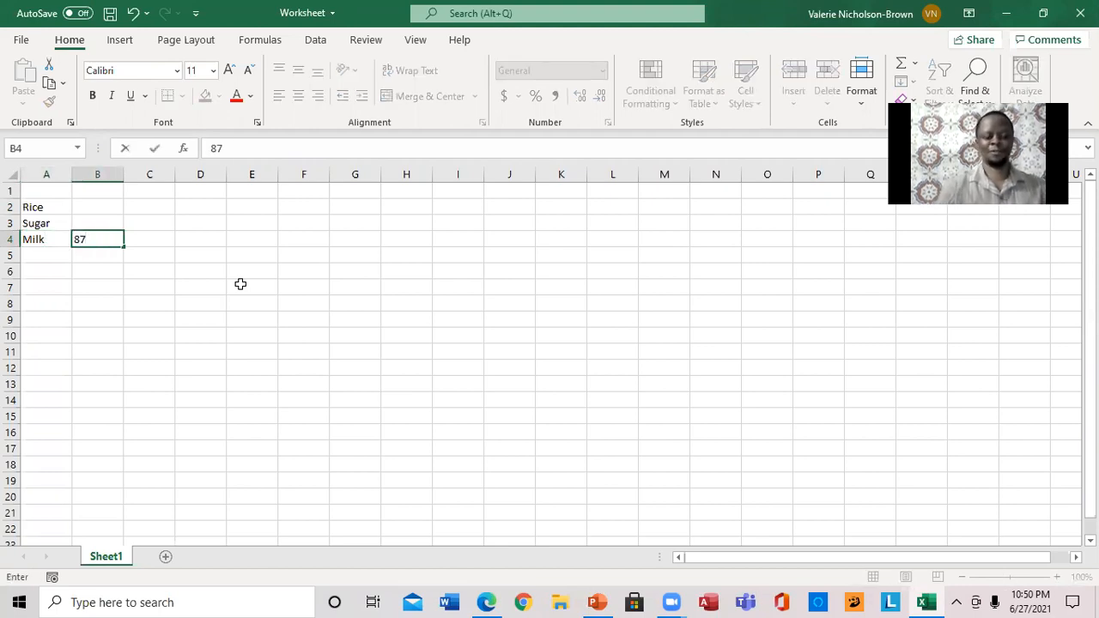
pyautogui.press('Up')
pyautogui.write('45')
pyautogui.press('Up')
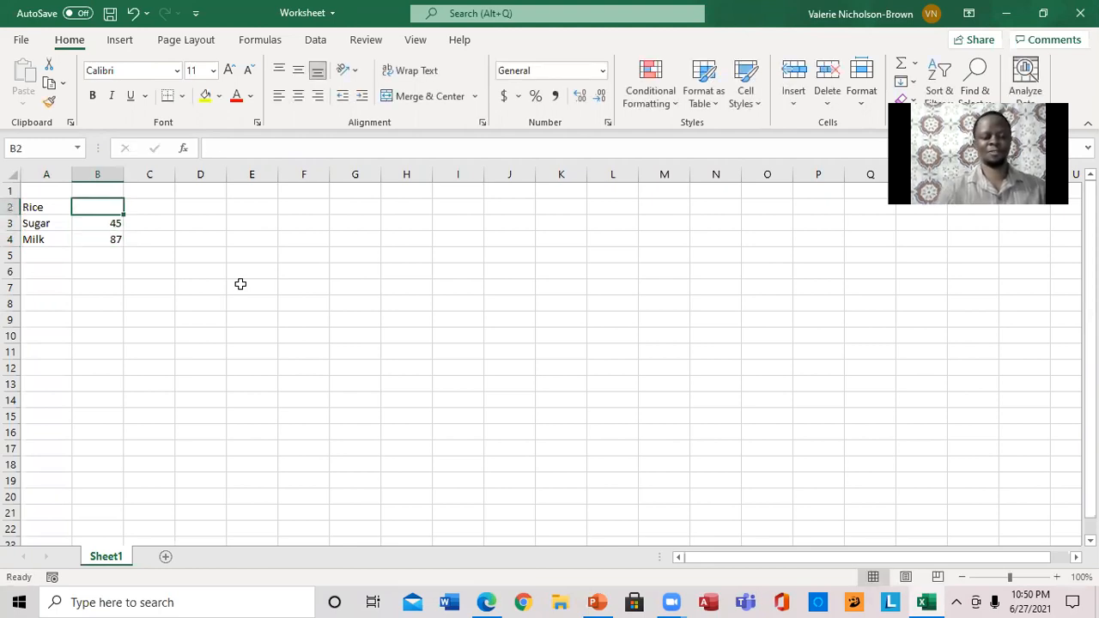
pyautogui.write('65')
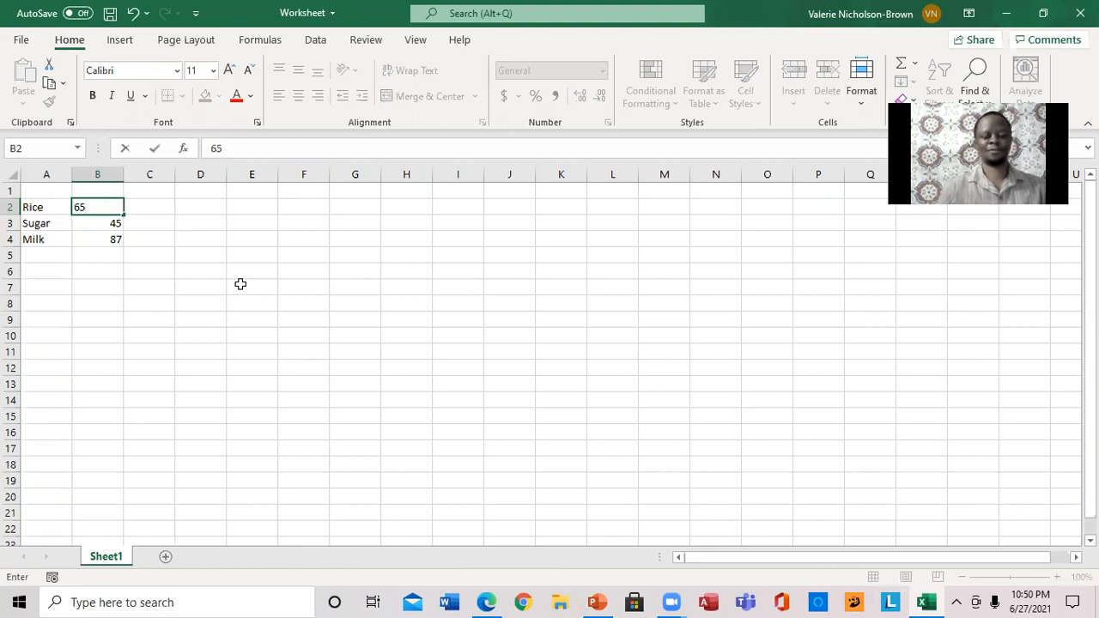
# Fill column C with 65 for Rice, 4 for Sugar and 6 for Milk
pyautogui.press('Right')
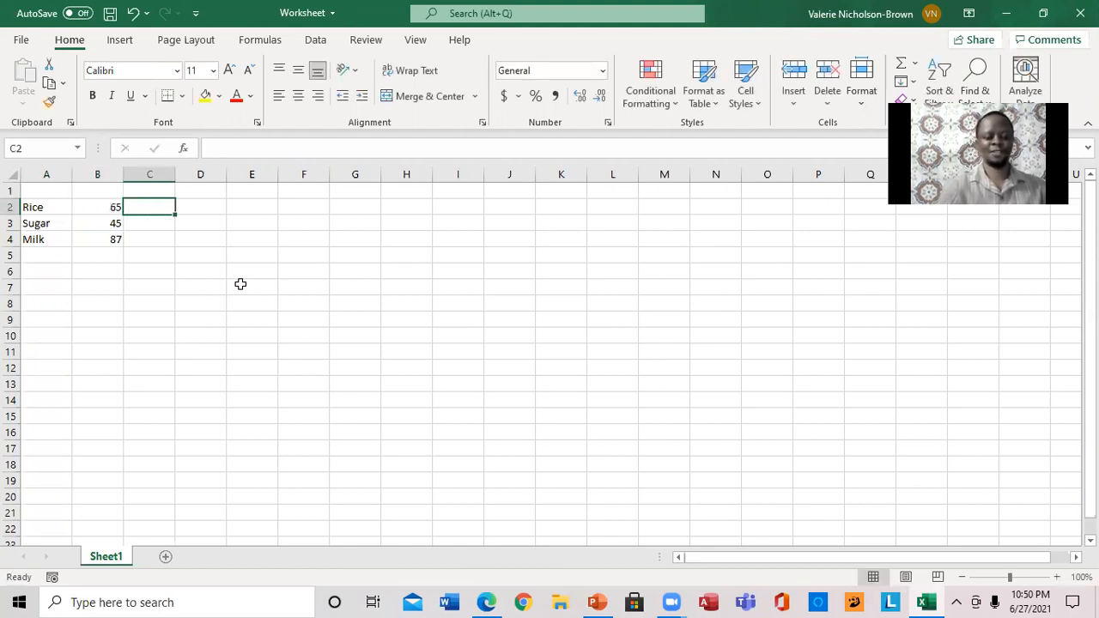
pyautogui.write('65')
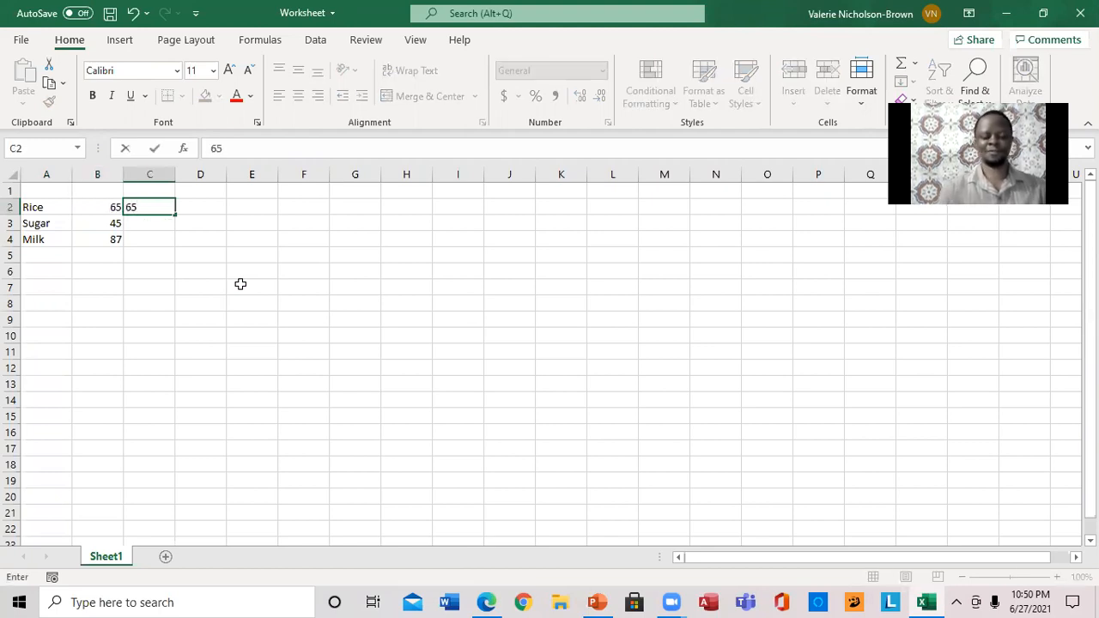
pyautogui.press('Return')
pyautogui.write('4')
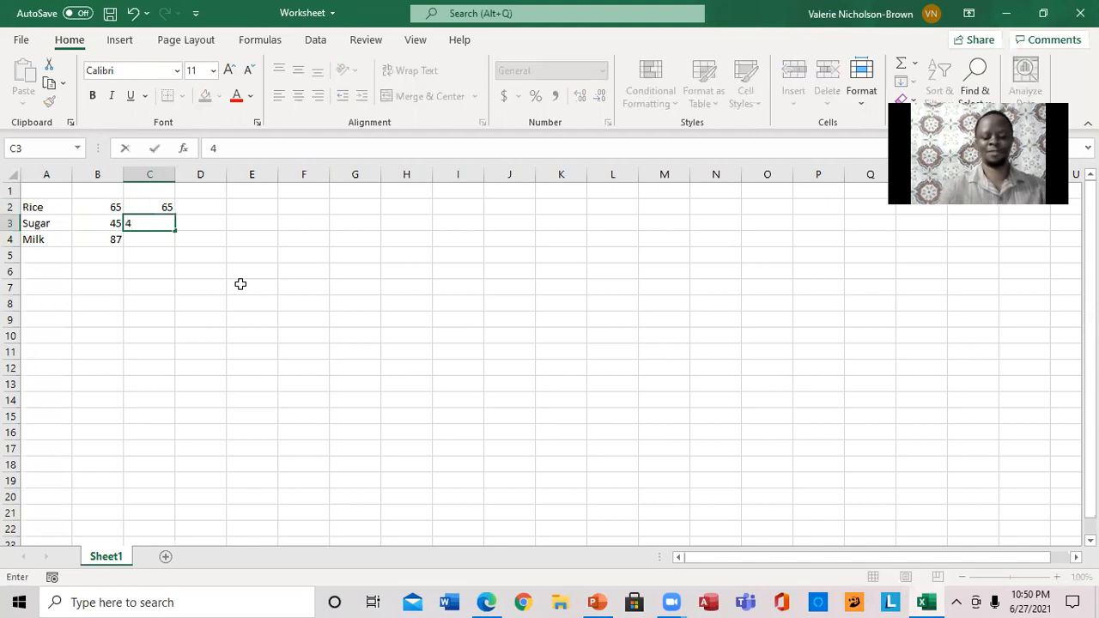
pyautogui.press('Return')
pyautogui.write('6')
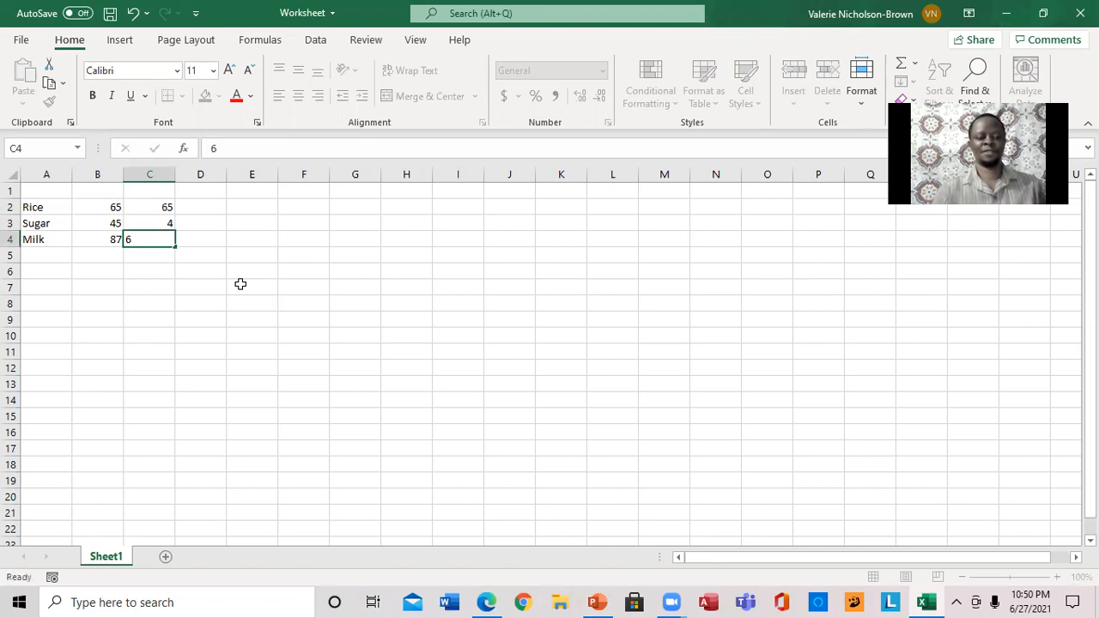
pyautogui.press('Tab')
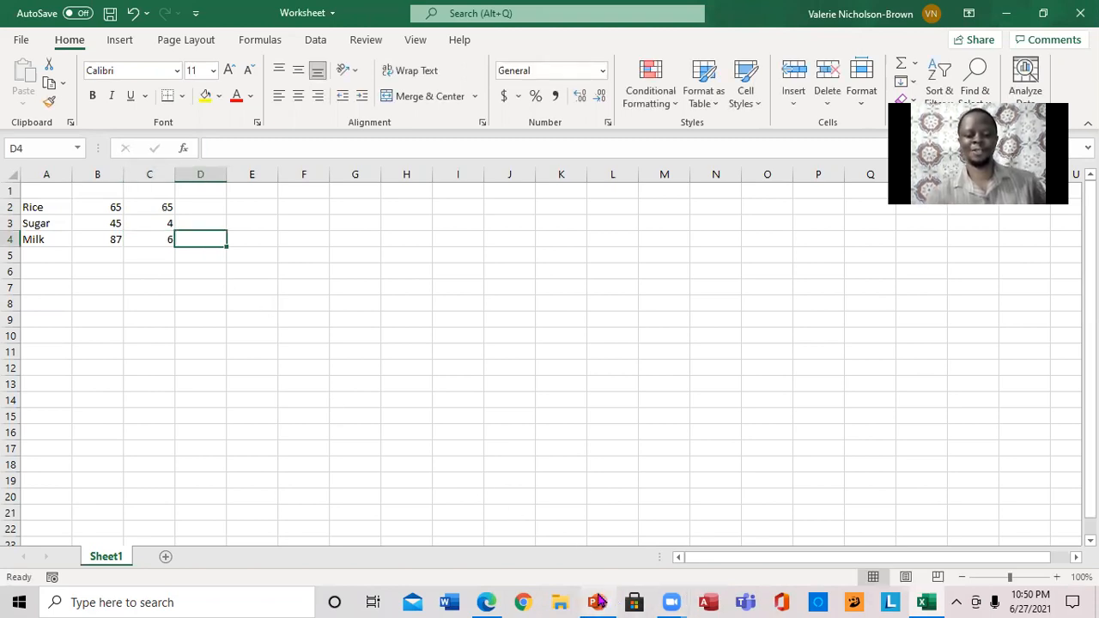
# Look up the topic on inserting a row and a column in the PowerPoint list, and return to the Excel worksheet
pyautogui.moveTo(599, 602)
pyautogui.click(605, 546)
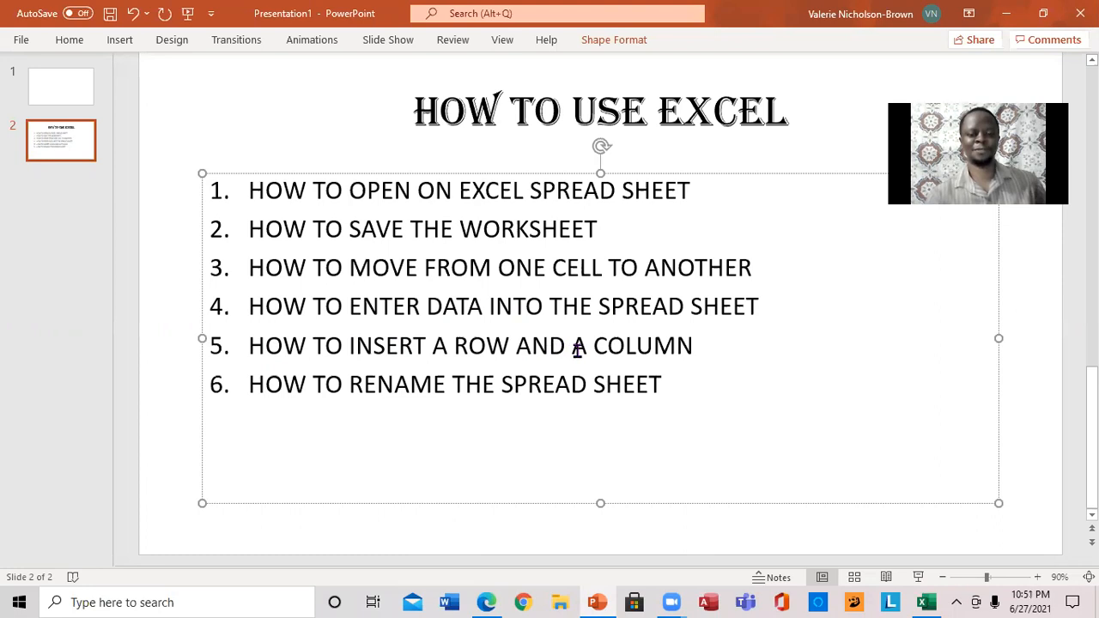
pyautogui.moveTo(928, 602)
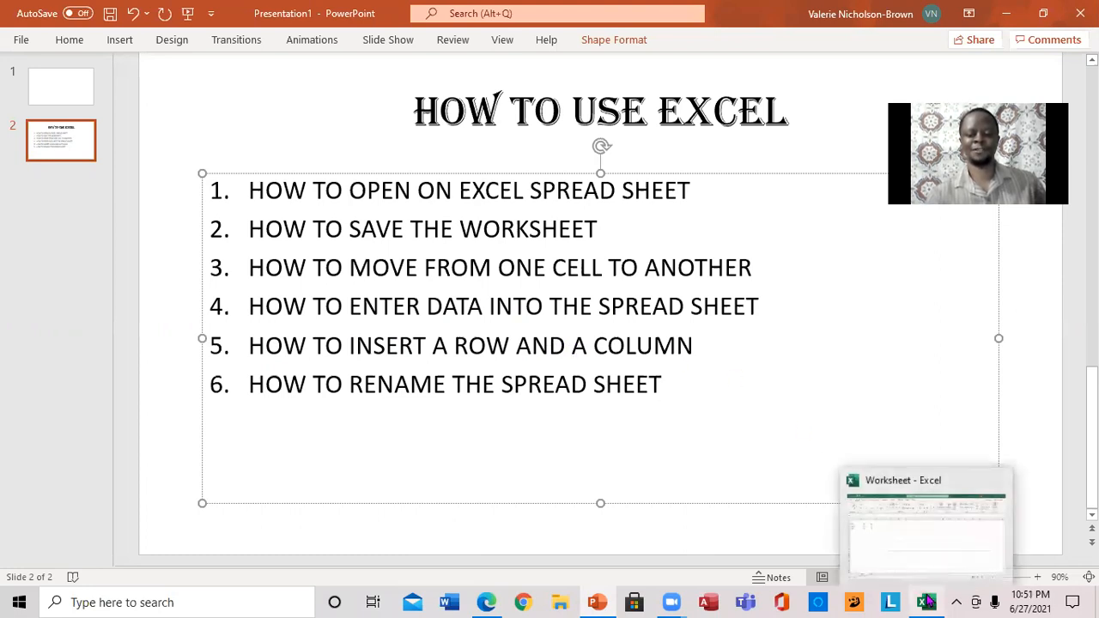
pyautogui.click(928, 572)
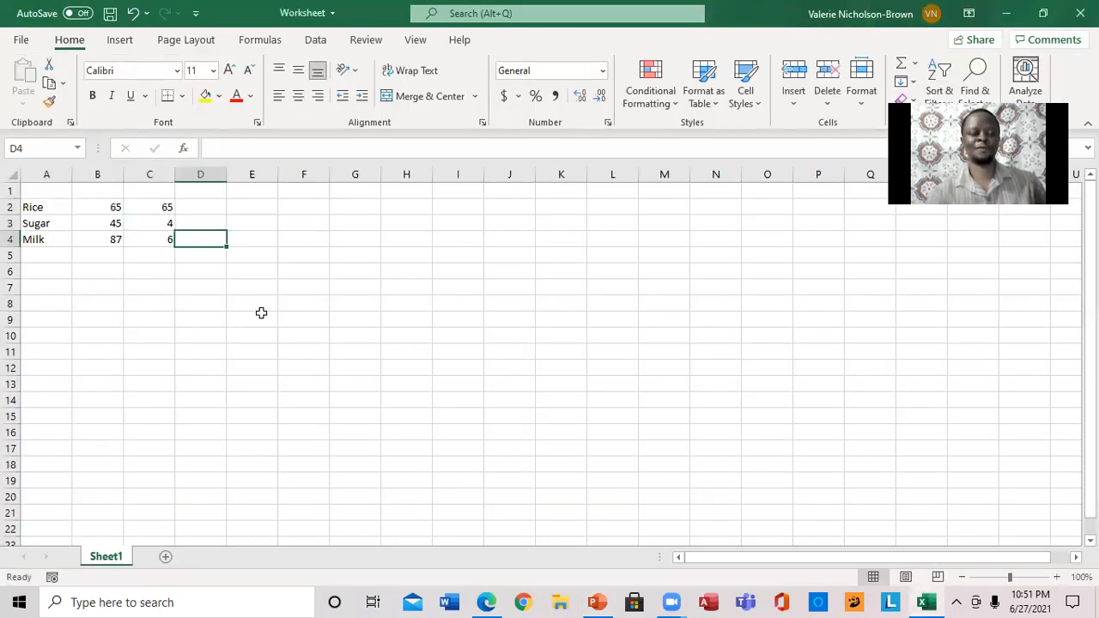
# Insert an entire blank column at column B, between the item names and their numbers
pyautogui.click(97, 195)
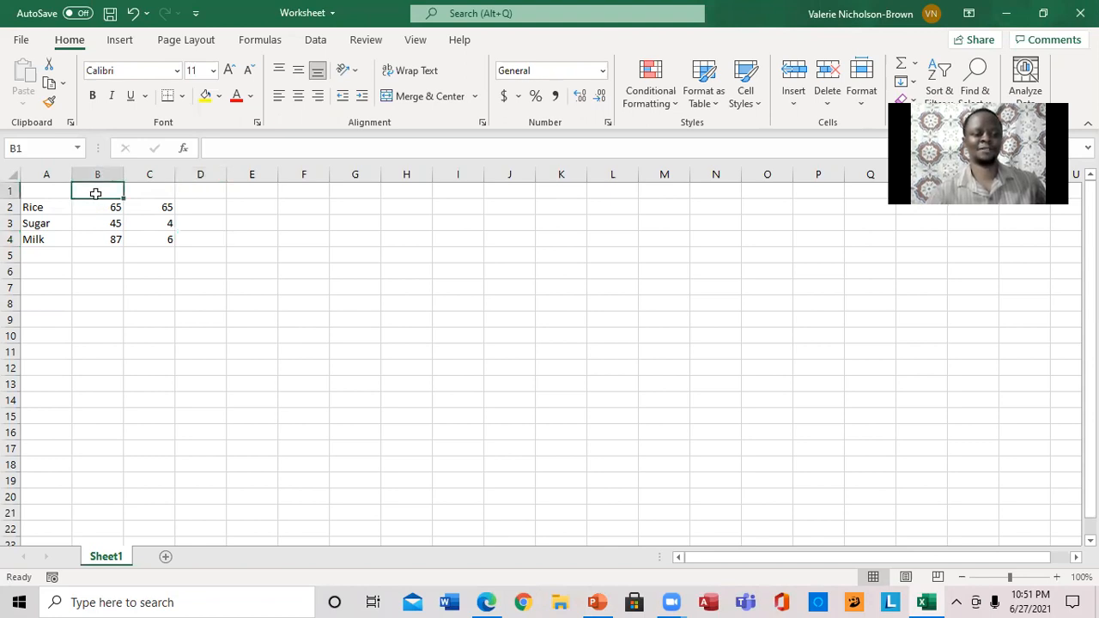
pyautogui.rightClick(97, 198)
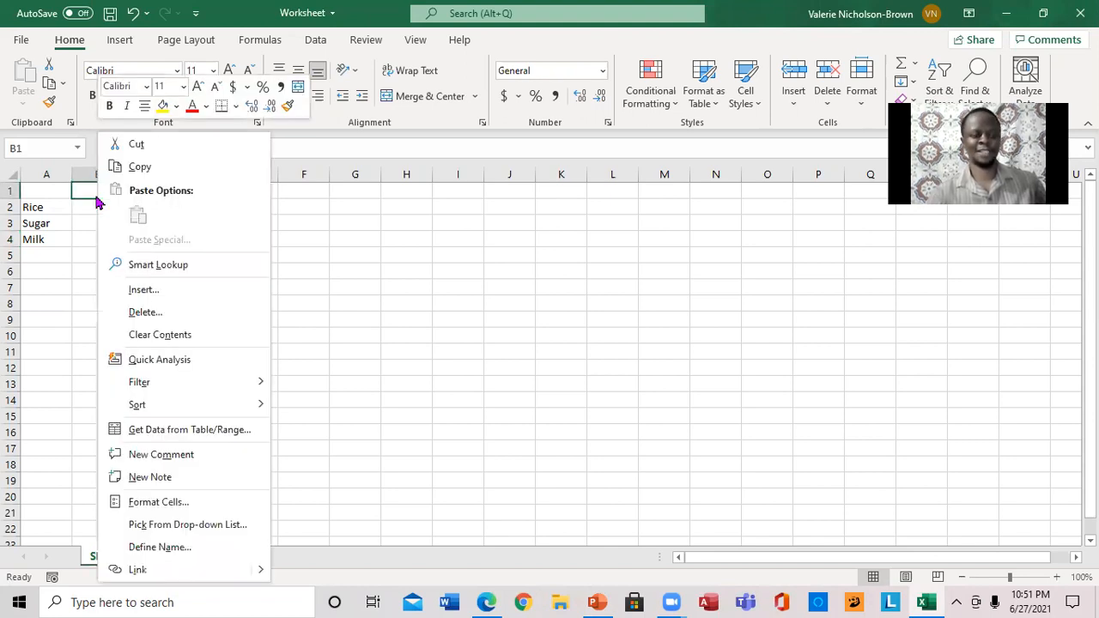
pyautogui.click(143, 290)
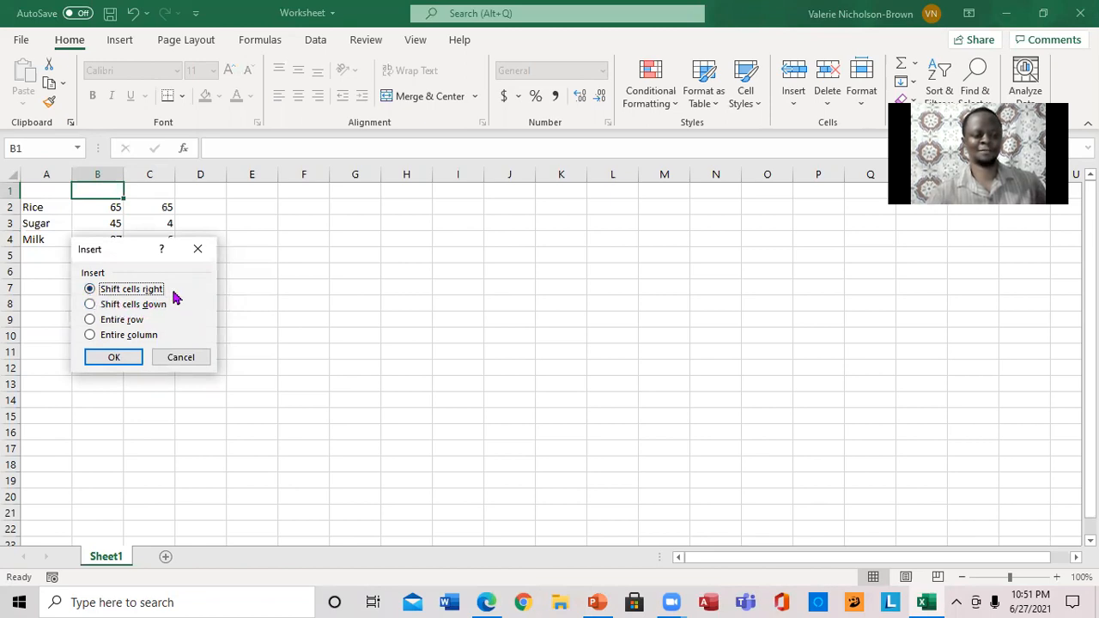
pyautogui.click(95, 339)
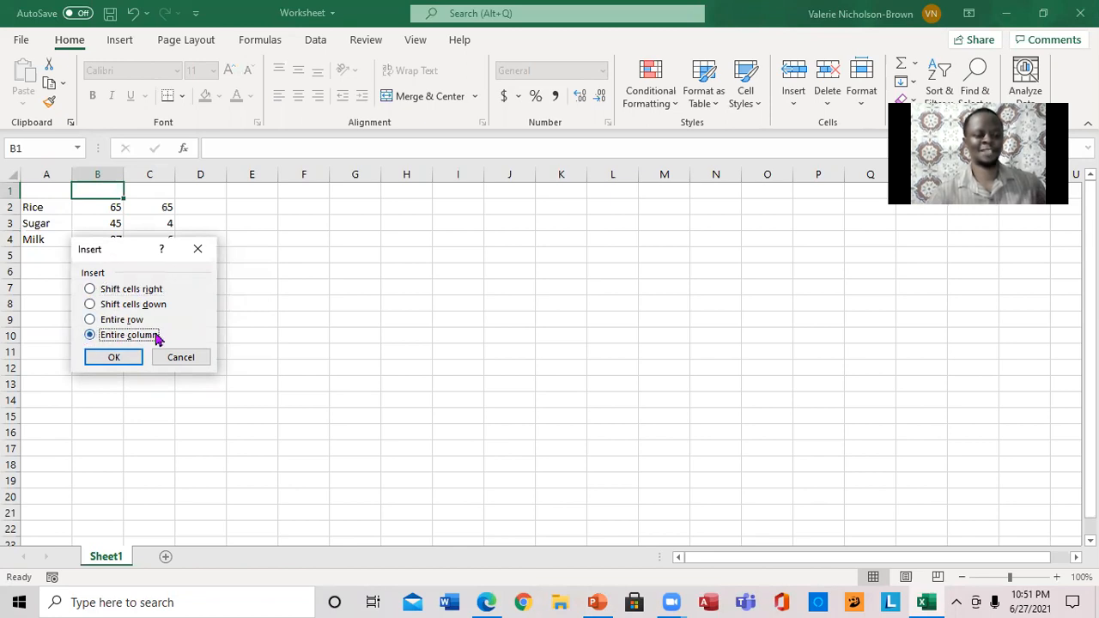
pyautogui.click(112, 359)
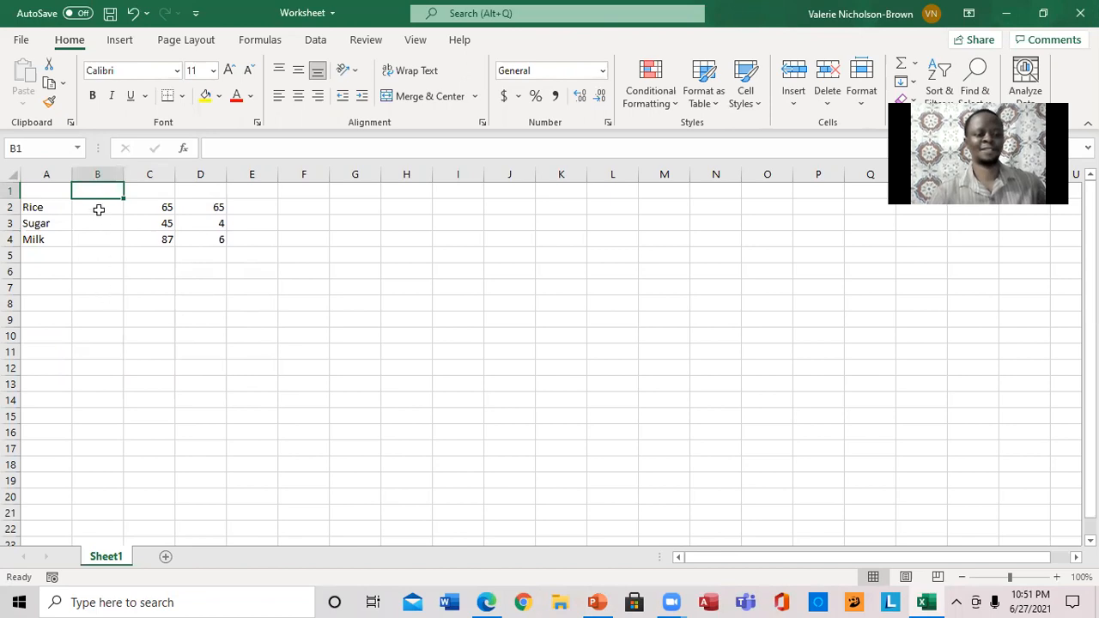
# Insert an entire blank row above the Sugar row
pyautogui.click(55, 223)
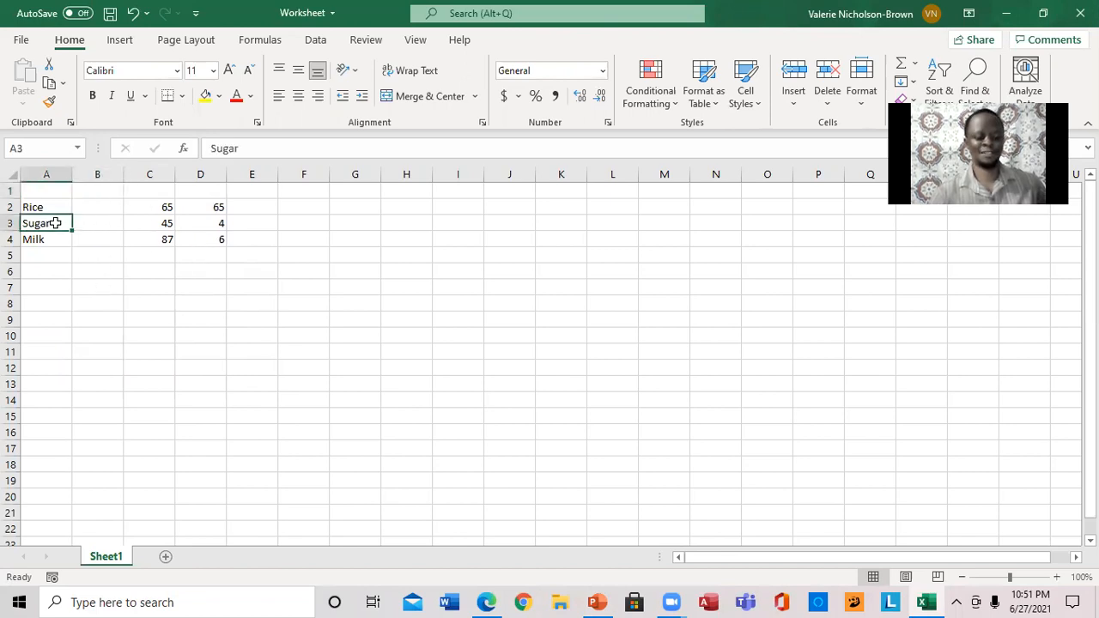
pyautogui.rightClick(55, 223)
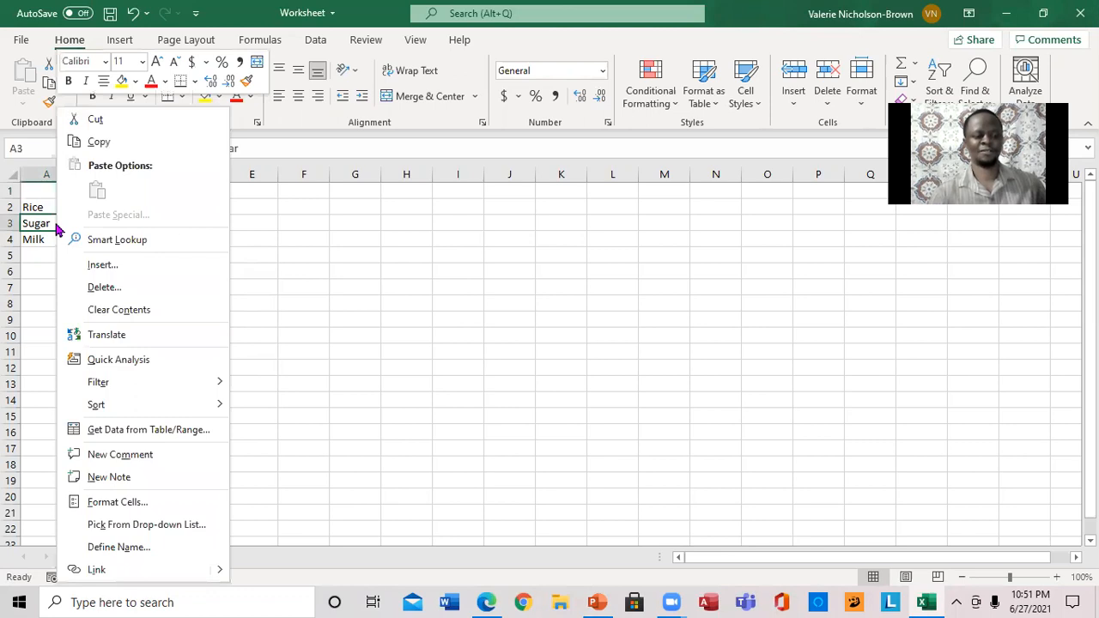
pyautogui.click(104, 266)
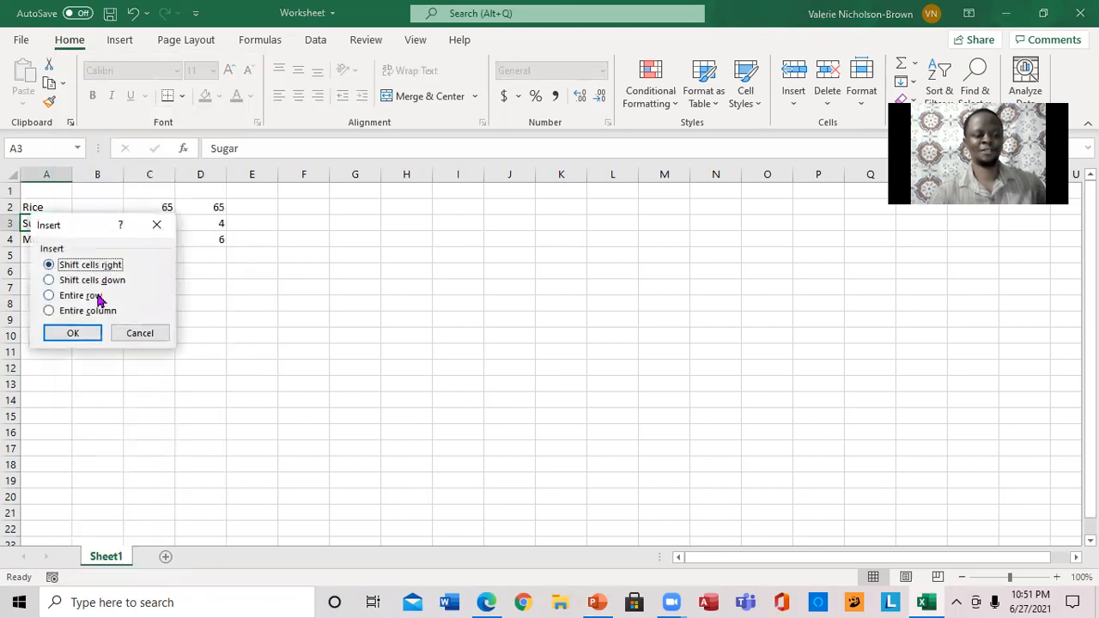
pyautogui.click(81, 297)
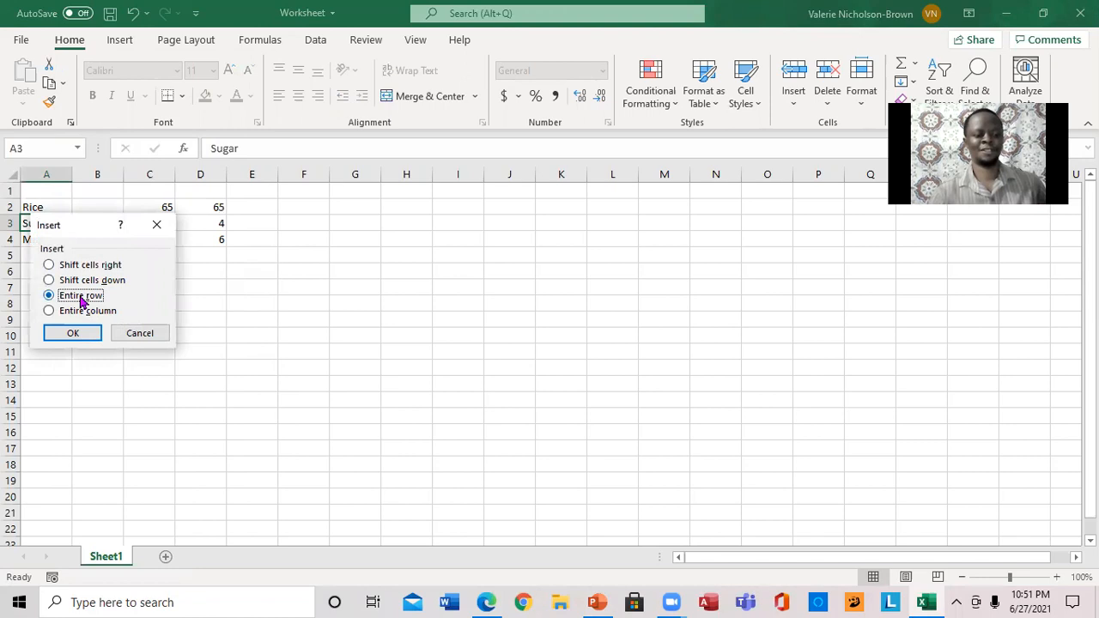
pyautogui.click(75, 334)
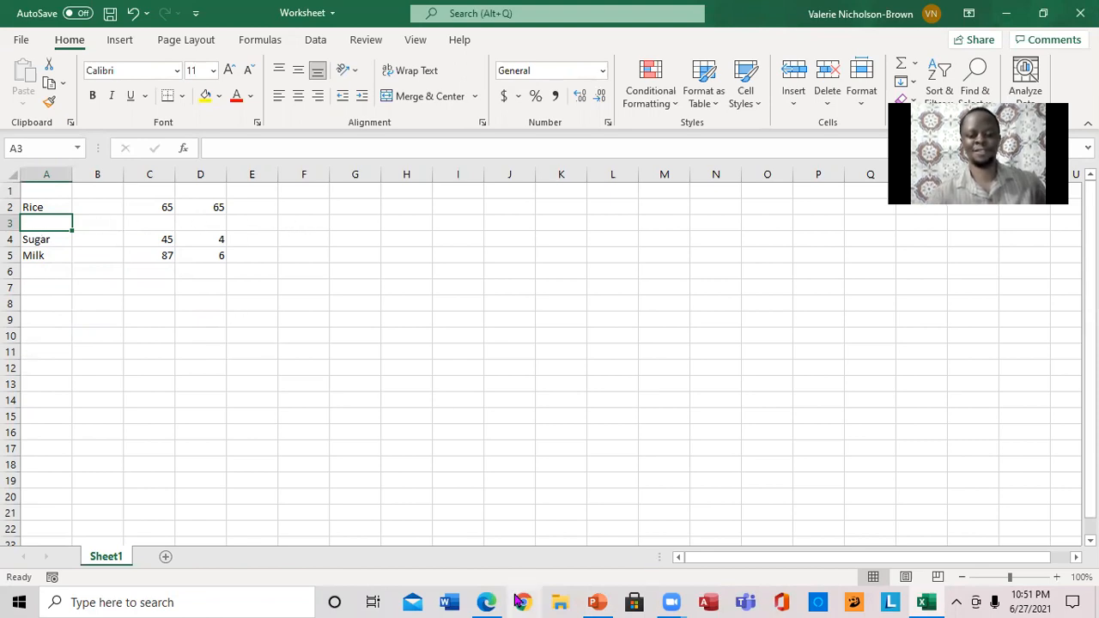
# Check the topic on renaming the spreadsheet in the PowerPoint list, and return to the Excel worksheet
pyautogui.moveTo(599, 601)
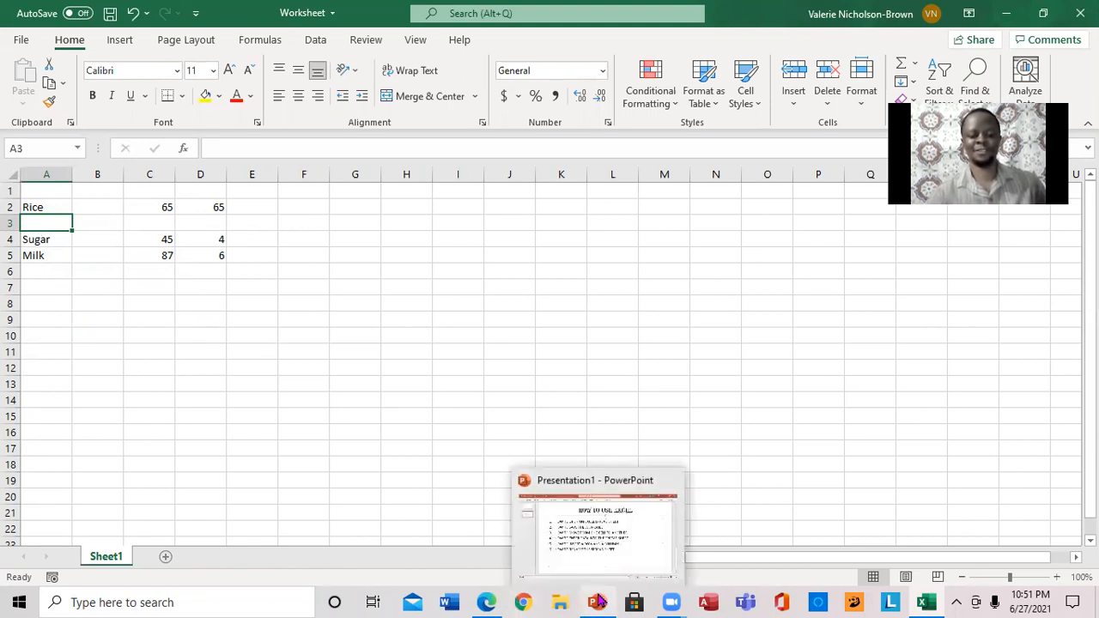
pyautogui.click(595, 547)
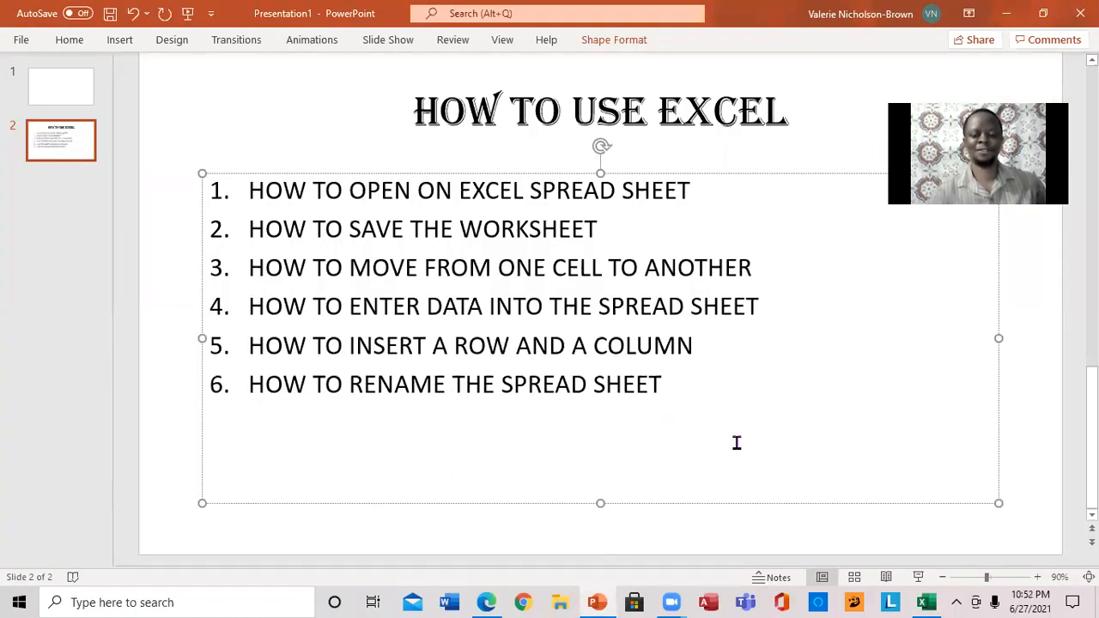
pyautogui.click(928, 602)
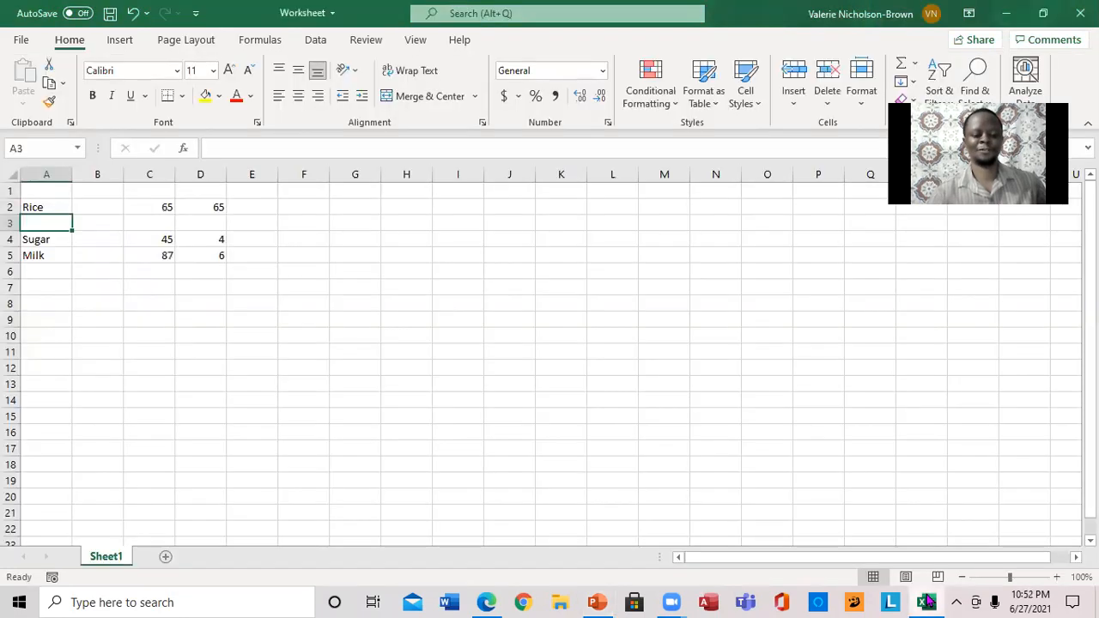
# Rename the Sheet1 sheet to "worksheet"
pyautogui.rightClick(104, 565)
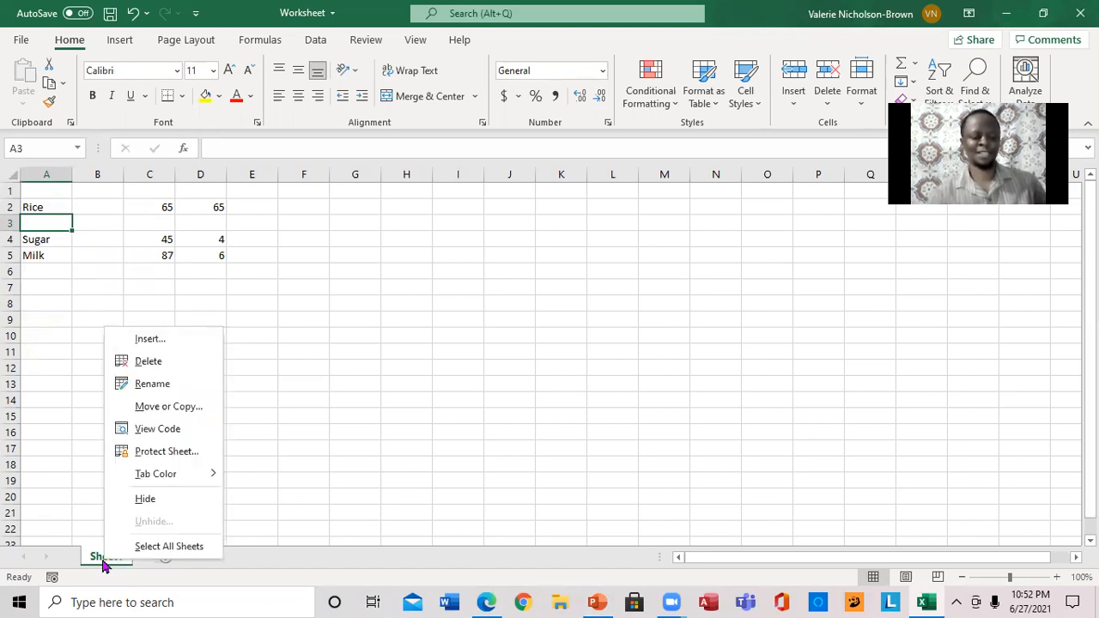
pyautogui.click(145, 393)
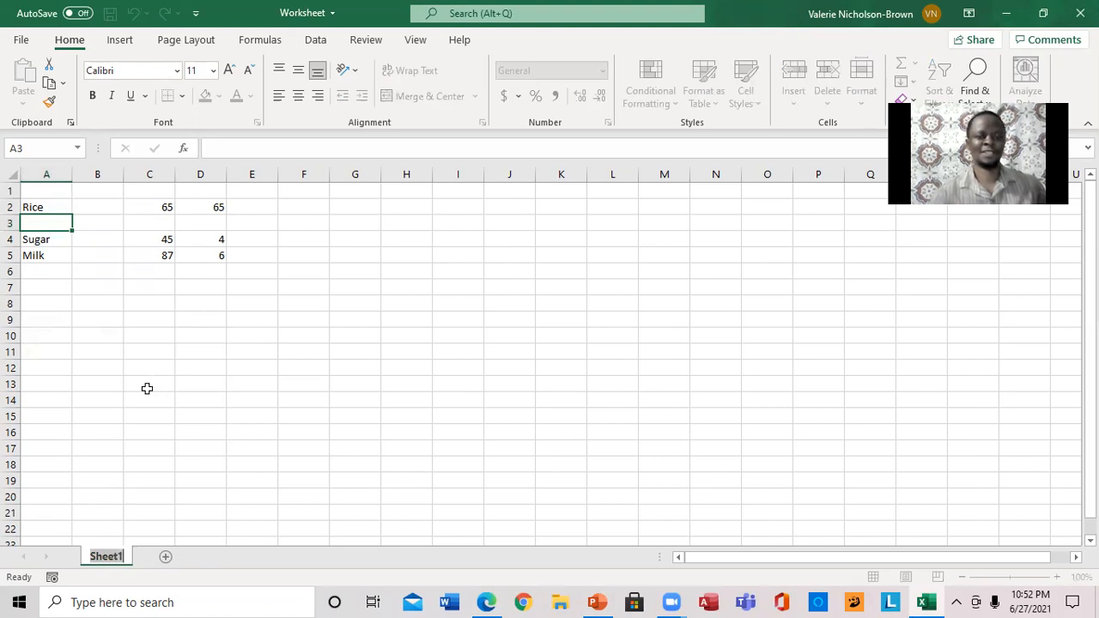
pyautogui.write('w')
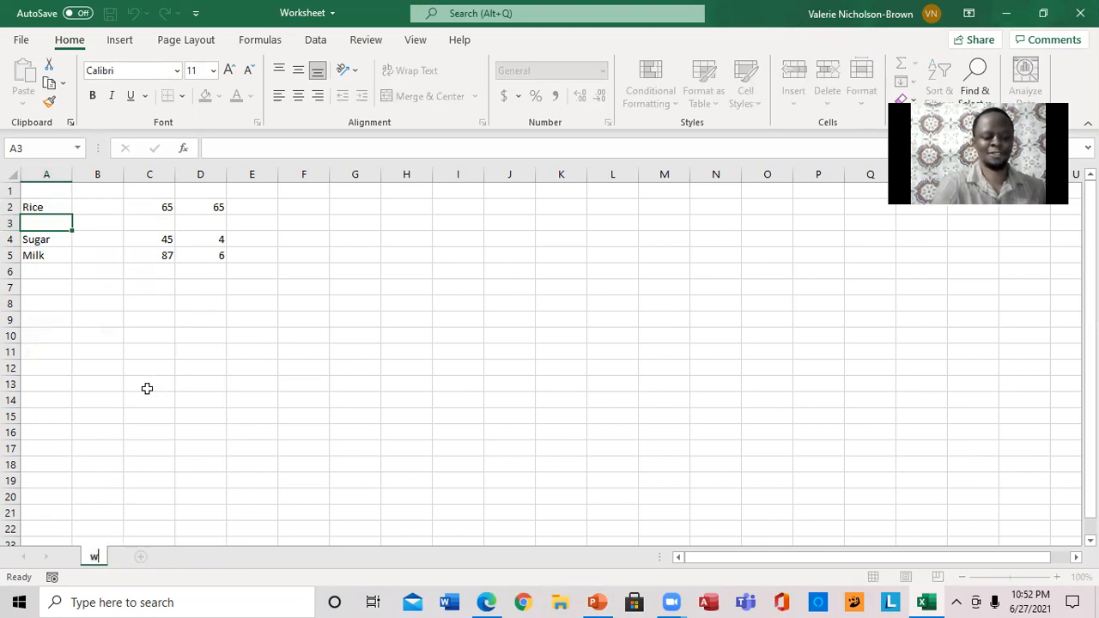
pyautogui.write('orksheet')
pyautogui.press('Return')
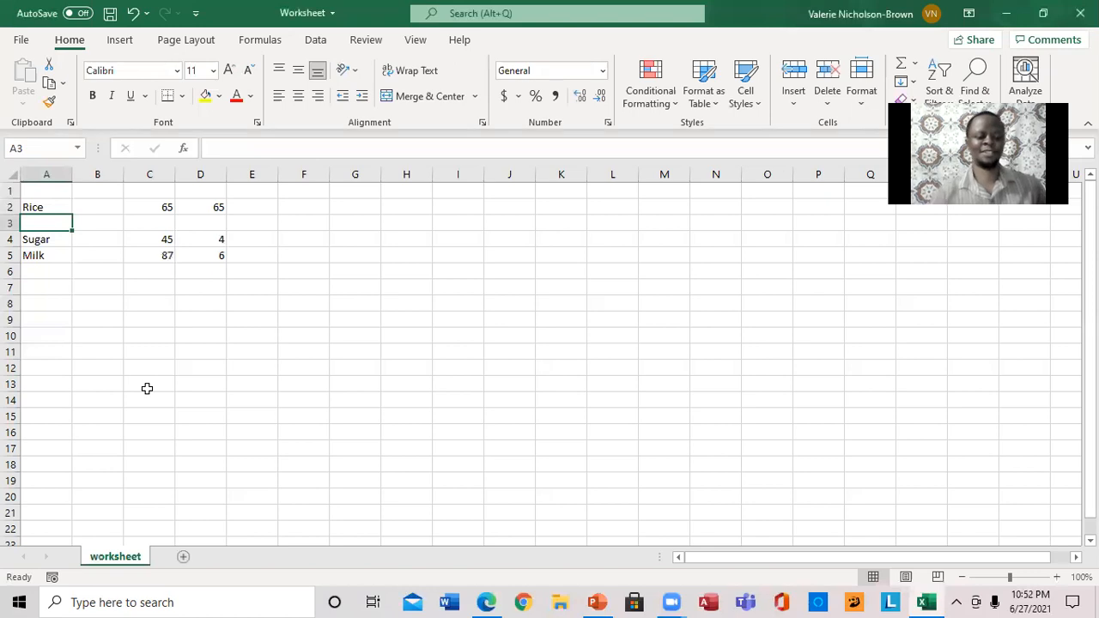